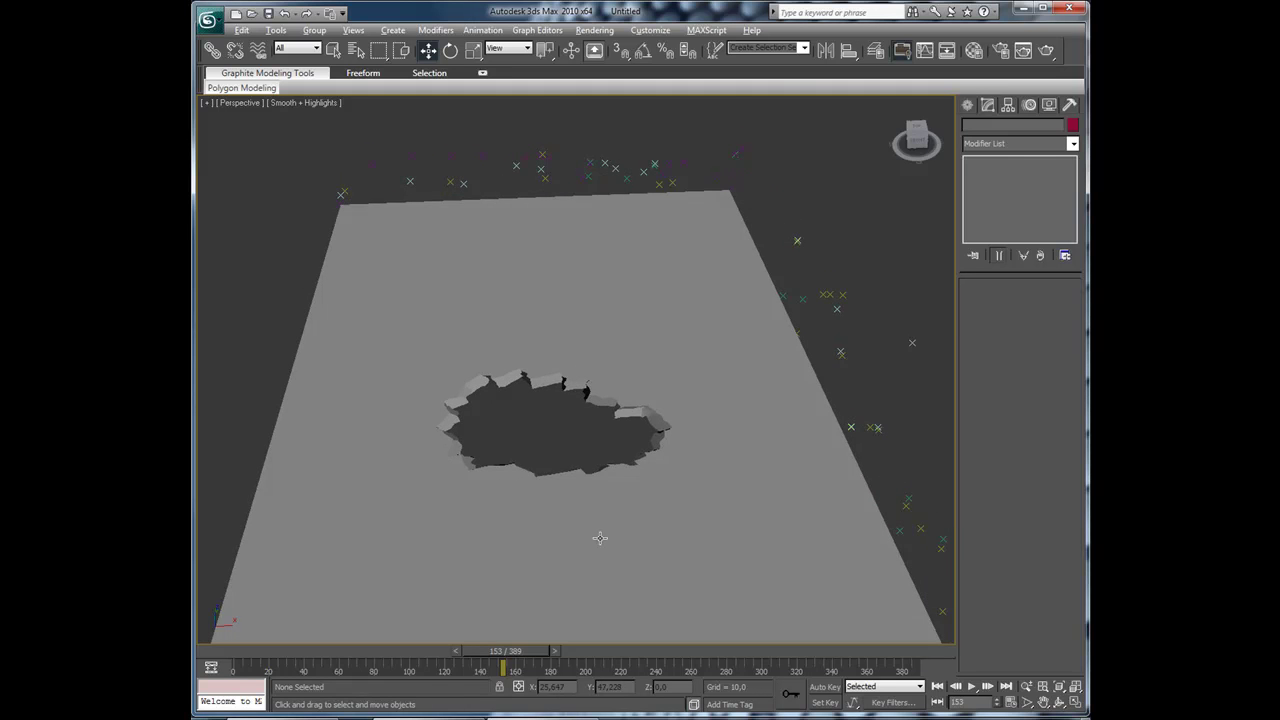
- Draw a closed line with corner points closely around the jagged edge of the hole in the slab
{"action": "middle_click_drag", "start_coordinate": [600, 538], "coordinate": [574, 556], "text": "alt"}
{"action": "middle_click_drag", "start_coordinate": [604, 496], "coordinate": [530, 326], "text": "alt"}
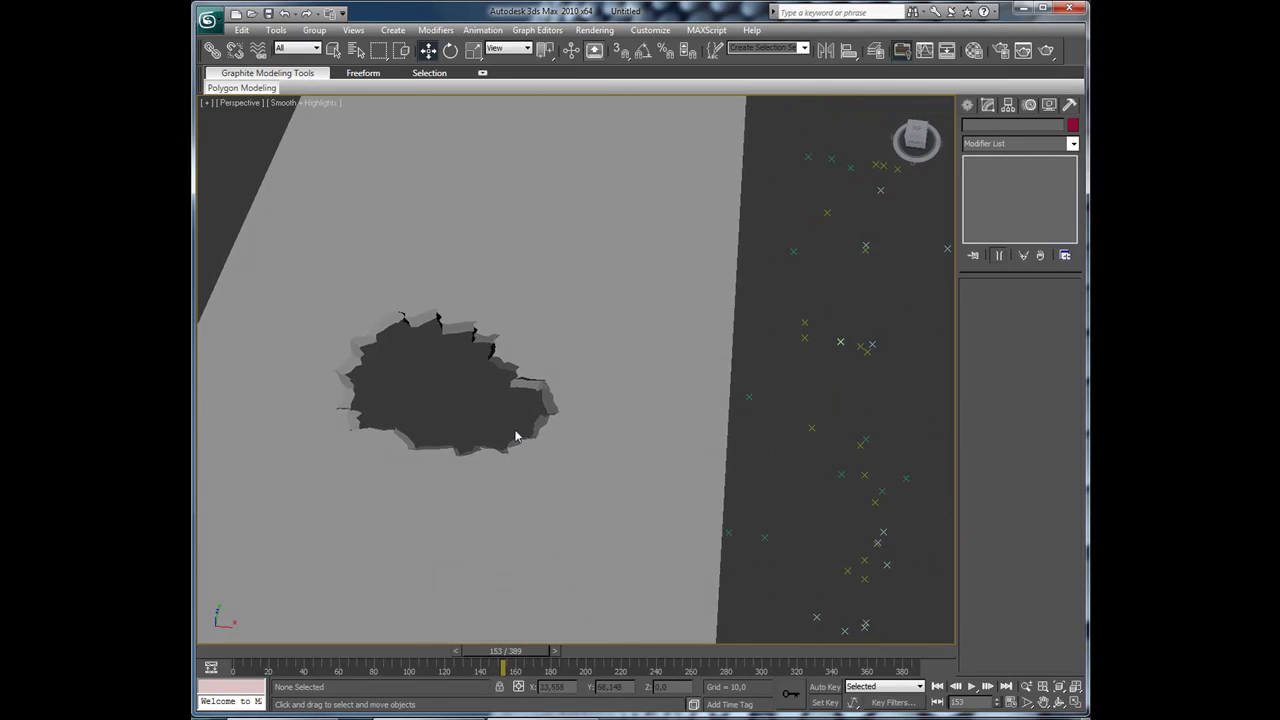
{"action": "right_click", "coordinate": [767, 318]}
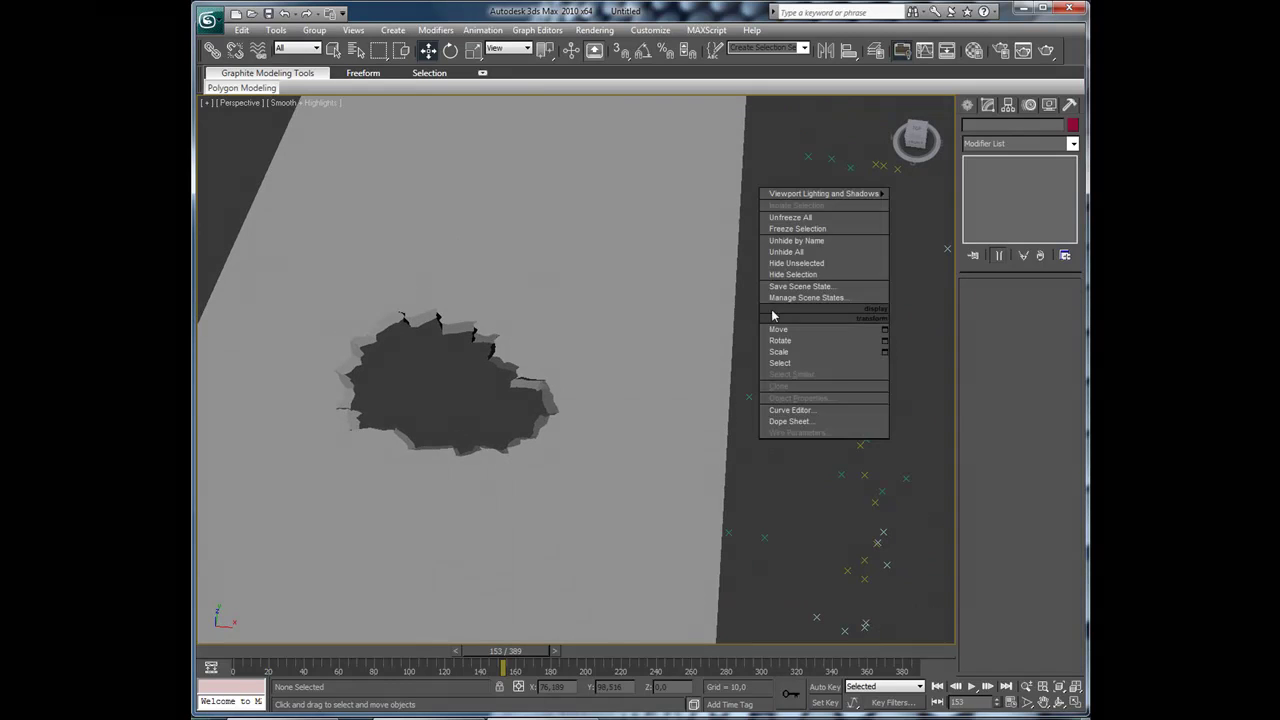
{"action": "left_click", "coordinate": [971, 107]}
{"action": "left_click", "coordinate": [989, 128]}
{"action": "left_click", "coordinate": [993, 206]}
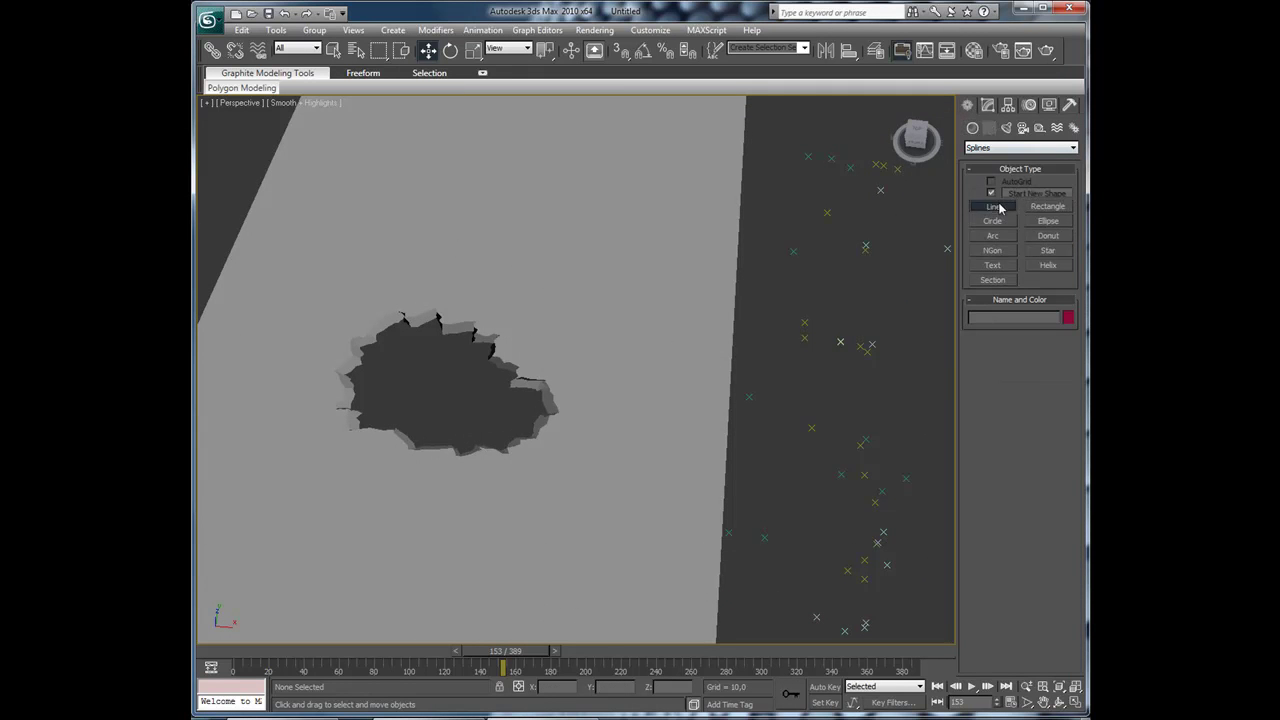
{"action": "middle_click_drag", "start_coordinate": [414, 414], "coordinate": [527, 354], "text": "alt"}
{"action": "left_click", "coordinate": [533, 286]}
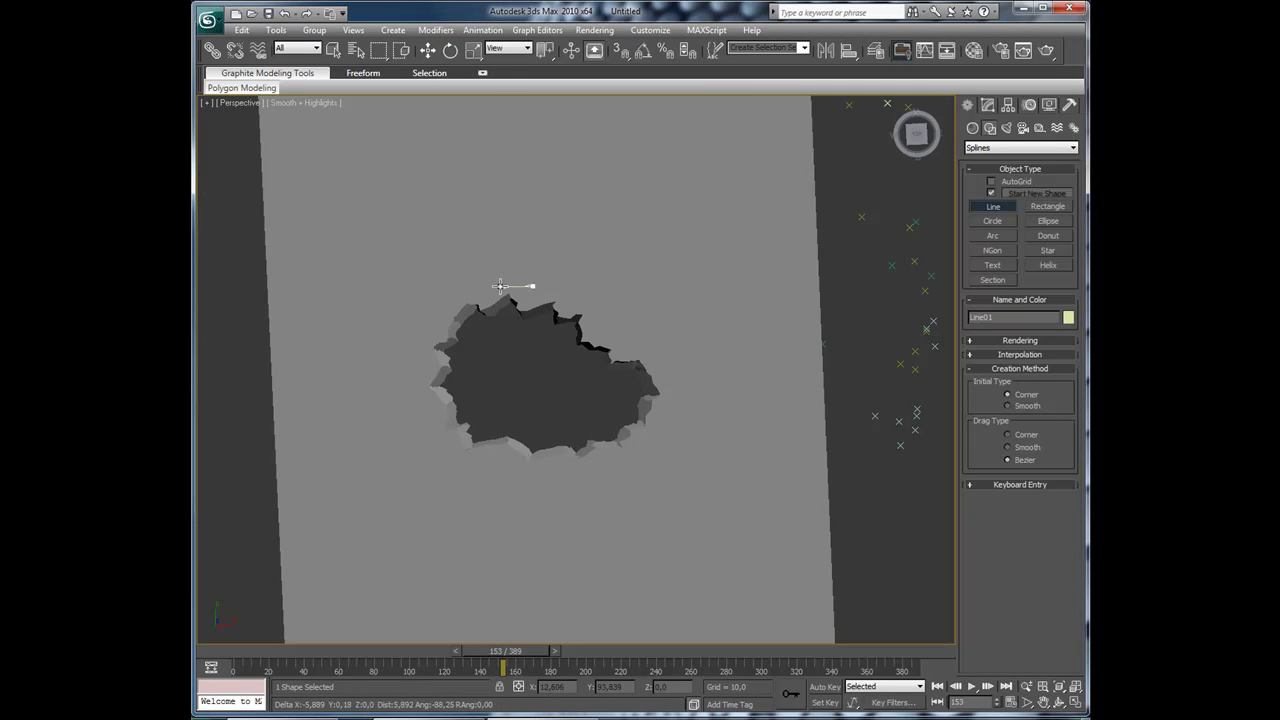
{"action": "left_click", "coordinate": [501, 286]}
{"action": "left_click", "coordinate": [478, 285]}
{"action": "left_click", "coordinate": [460, 293]}
{"action": "left_click", "coordinate": [447, 303]}
{"action": "left_click", "coordinate": [437, 314]}
{"action": "left_click", "coordinate": [429, 329]}
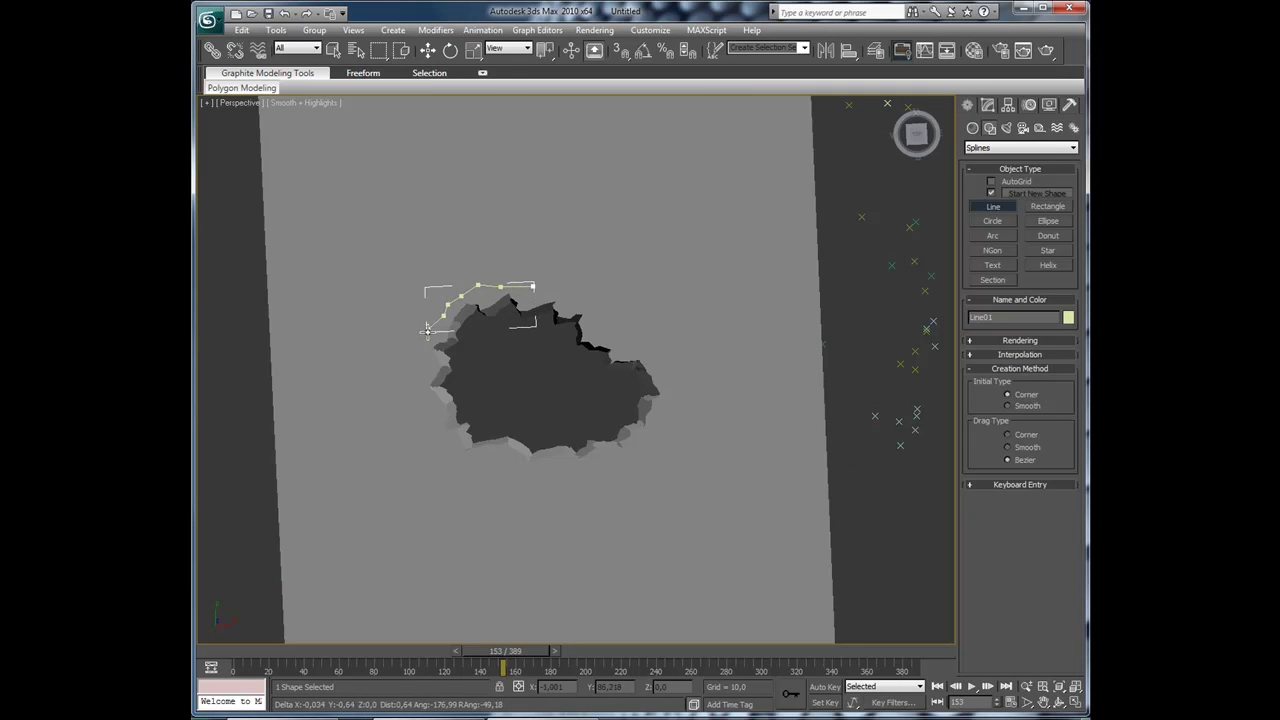
{"action": "left_click", "coordinate": [425, 349]}
{"action": "left_click", "coordinate": [425, 365]}
{"action": "left_click", "coordinate": [418, 382]}
{"action": "left_click", "coordinate": [429, 402]}
{"action": "left_click", "coordinate": [437, 428]}
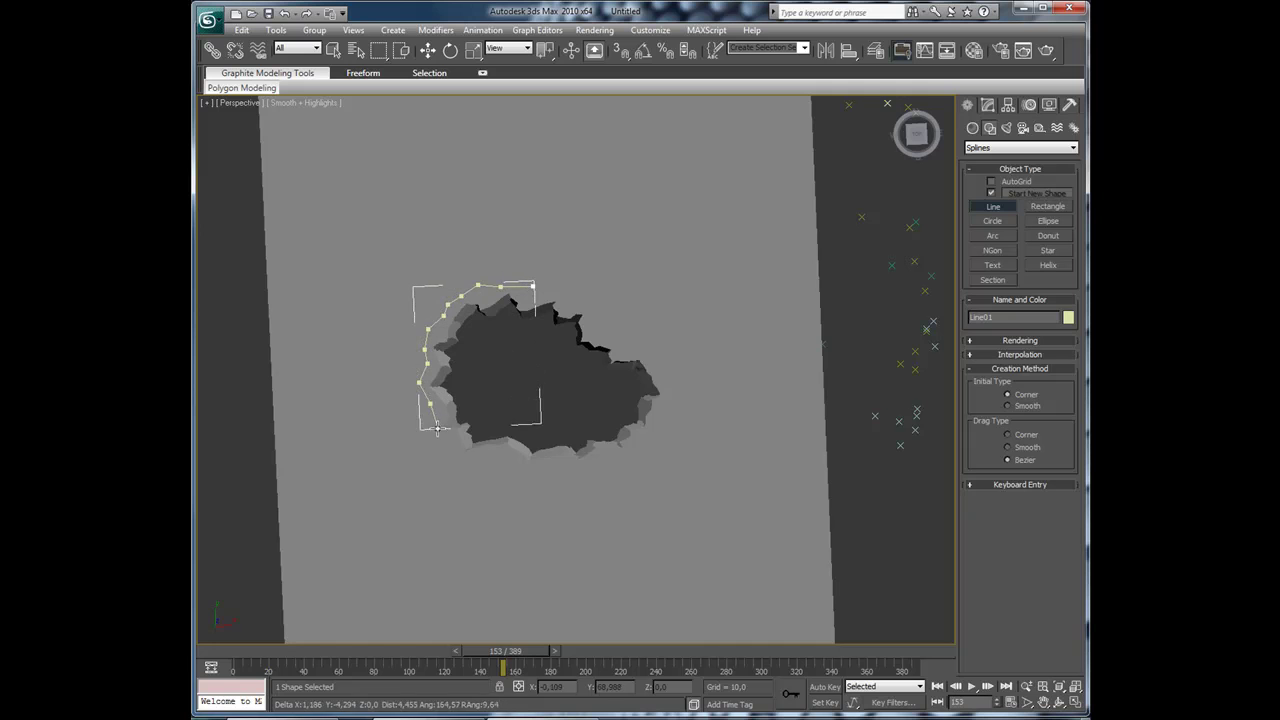
{"action": "left_click", "coordinate": [446, 446]}
{"action": "left_click", "coordinate": [474, 462]}
{"action": "left_click", "coordinate": [506, 458]}
{"action": "left_click", "coordinate": [536, 470]}
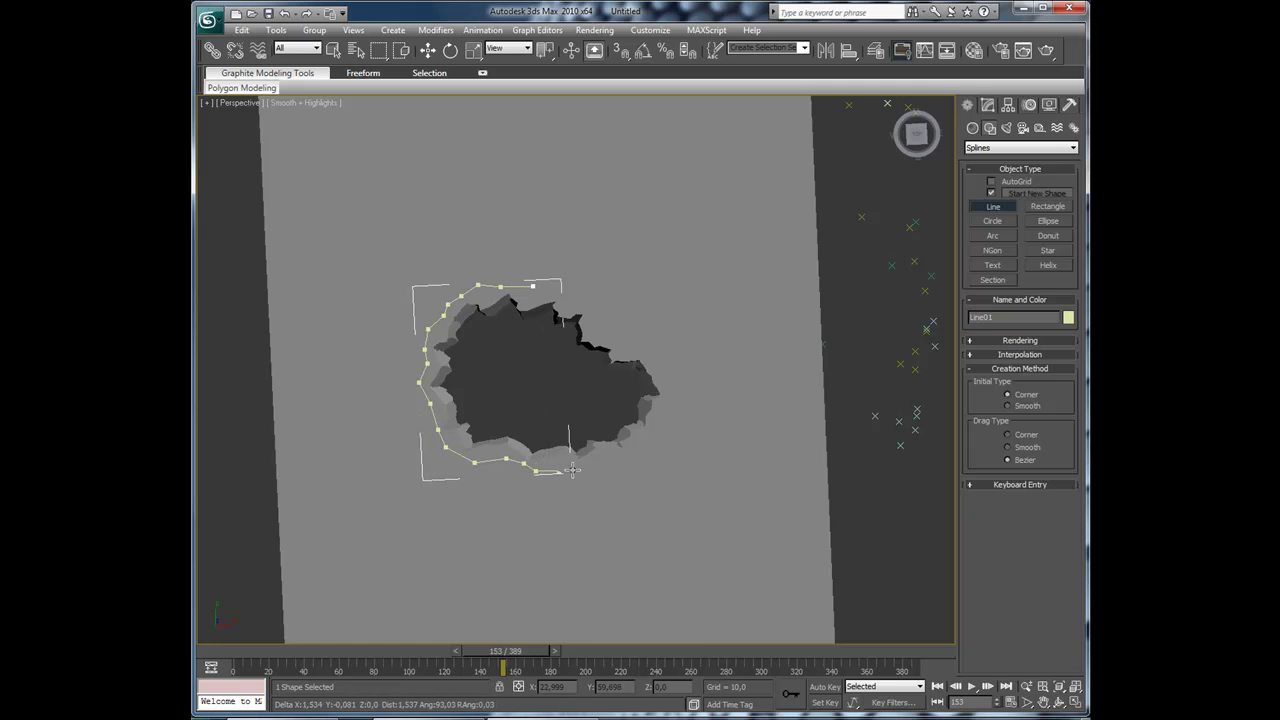
{"action": "left_click", "coordinate": [560, 471]}
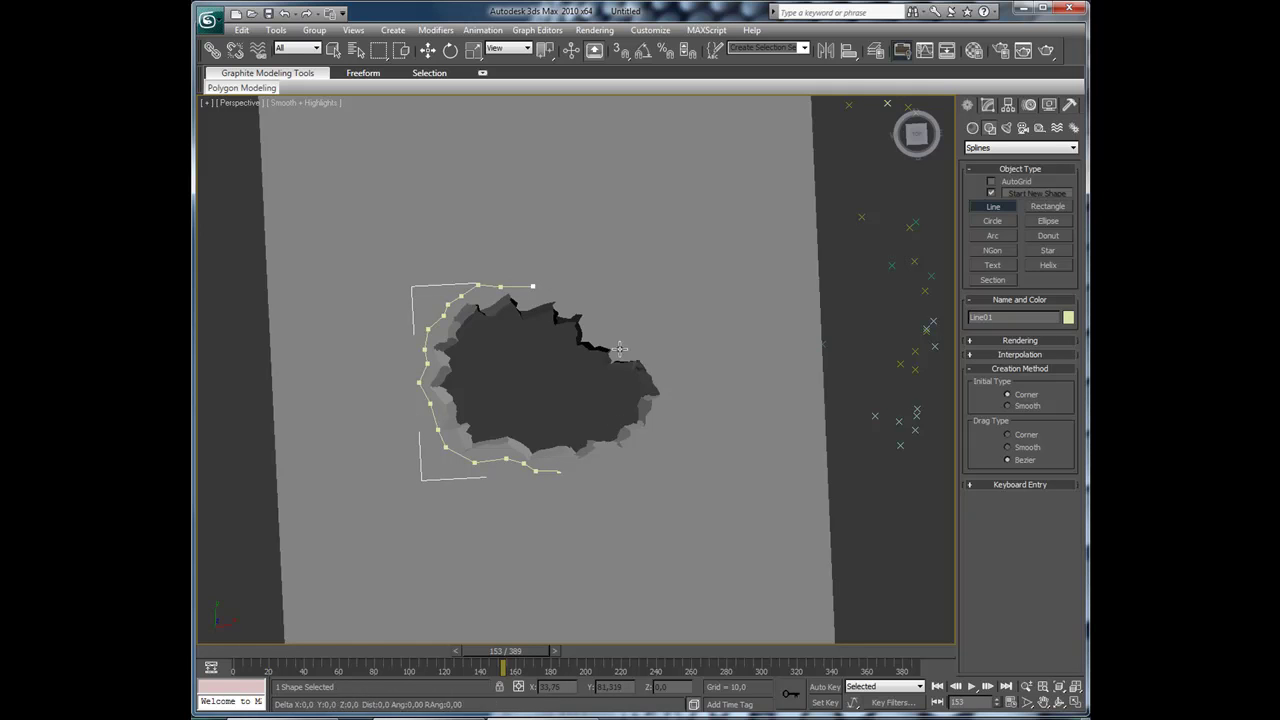
{"action": "left_click", "coordinate": [533, 287]}
{"action": "left_click", "coordinate": [477, 409]}
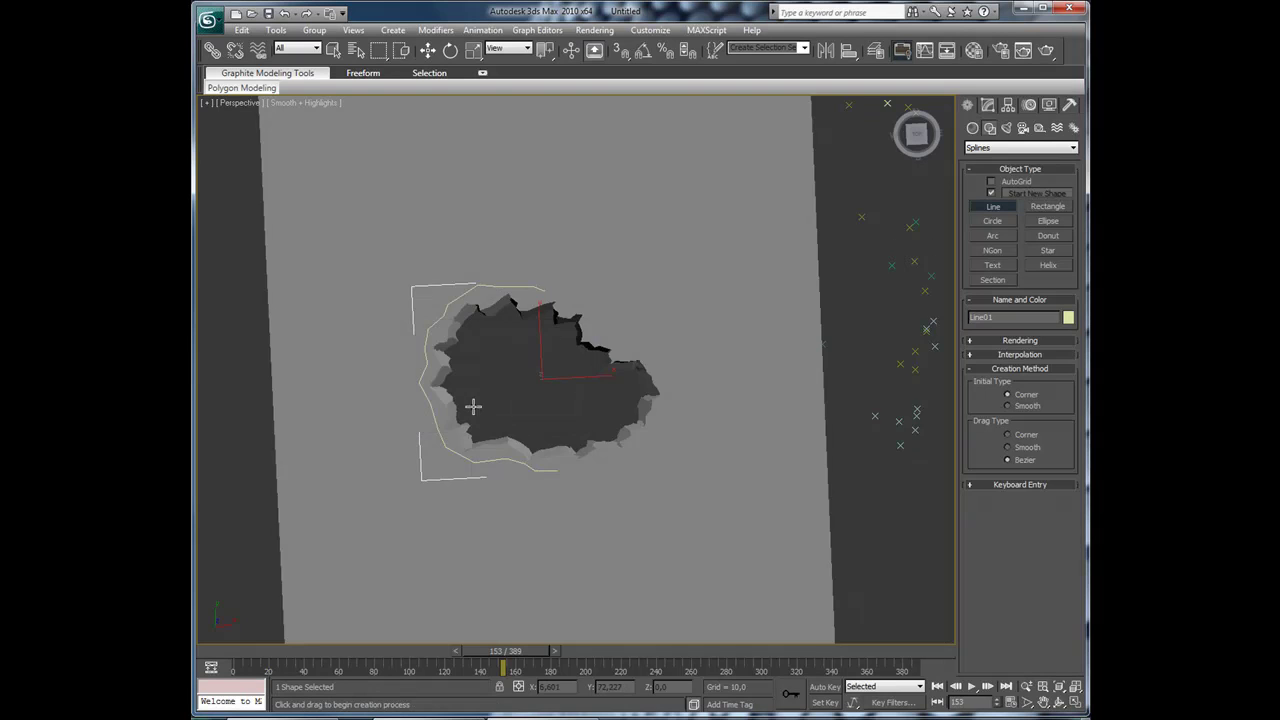
{"action": "middle_click_drag", "start_coordinate": [471, 409], "coordinate": [551, 409], "text": "alt"}
{"action": "scroll", "coordinate": [555, 410], "scroll_direction": "up", "scroll_amount": 5}
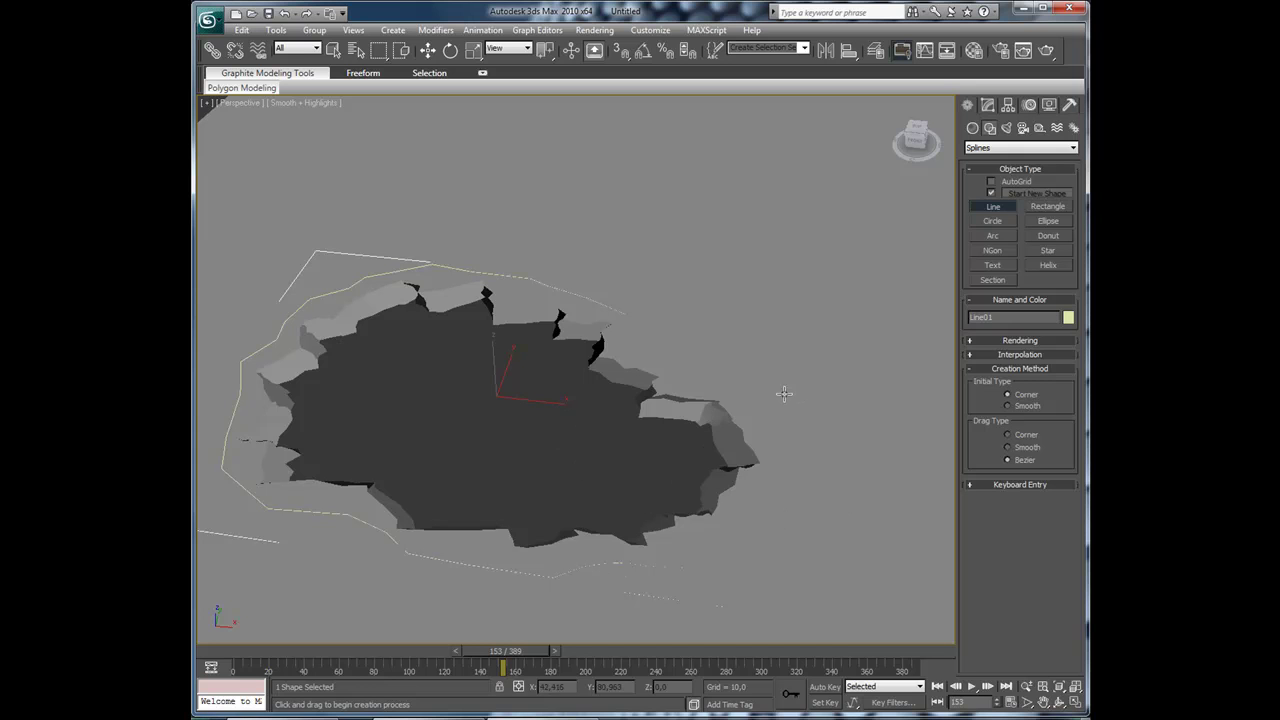
{"action": "key", "text": "r"}
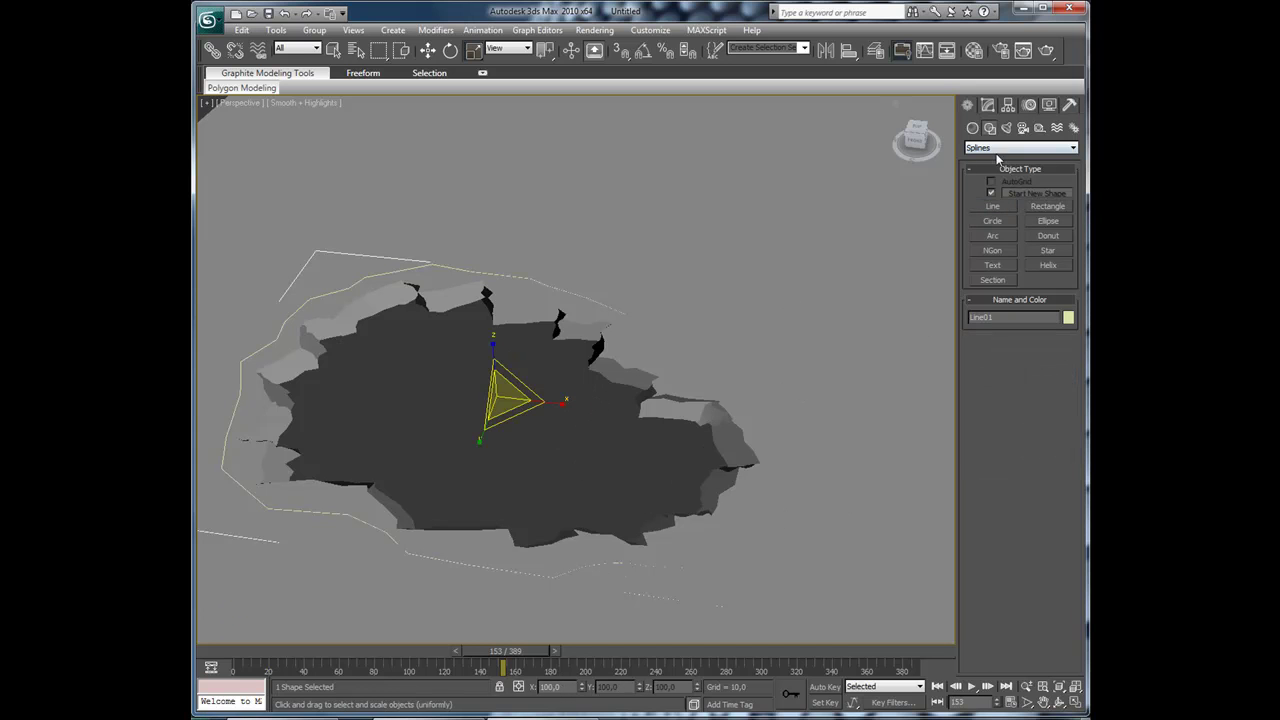
- Draw a second, larger closed line on the slab that surrounds the hole and its first outline
{"action": "left_click", "coordinate": [992, 206]}
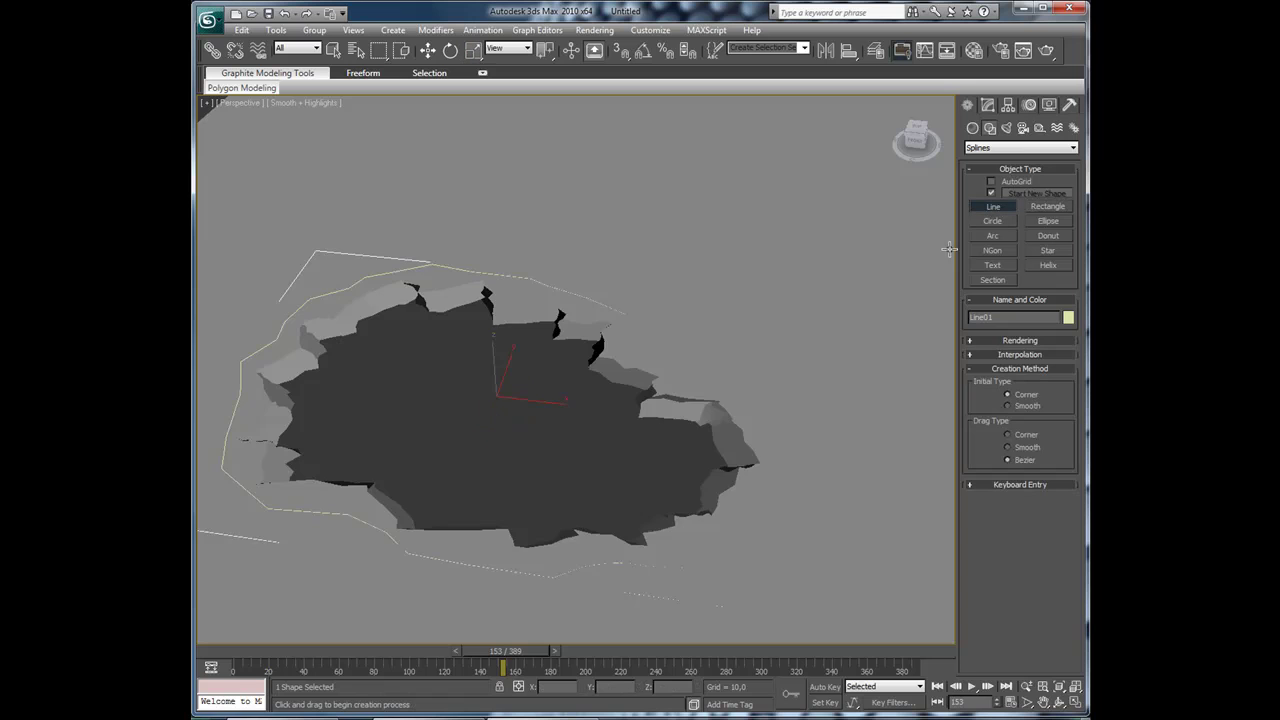
{"action": "middle_click_drag", "start_coordinate": [617, 439], "coordinate": [597, 406], "text": "alt"}
{"action": "scroll", "coordinate": [600, 433], "scroll_direction": "down", "scroll_amount": 5}
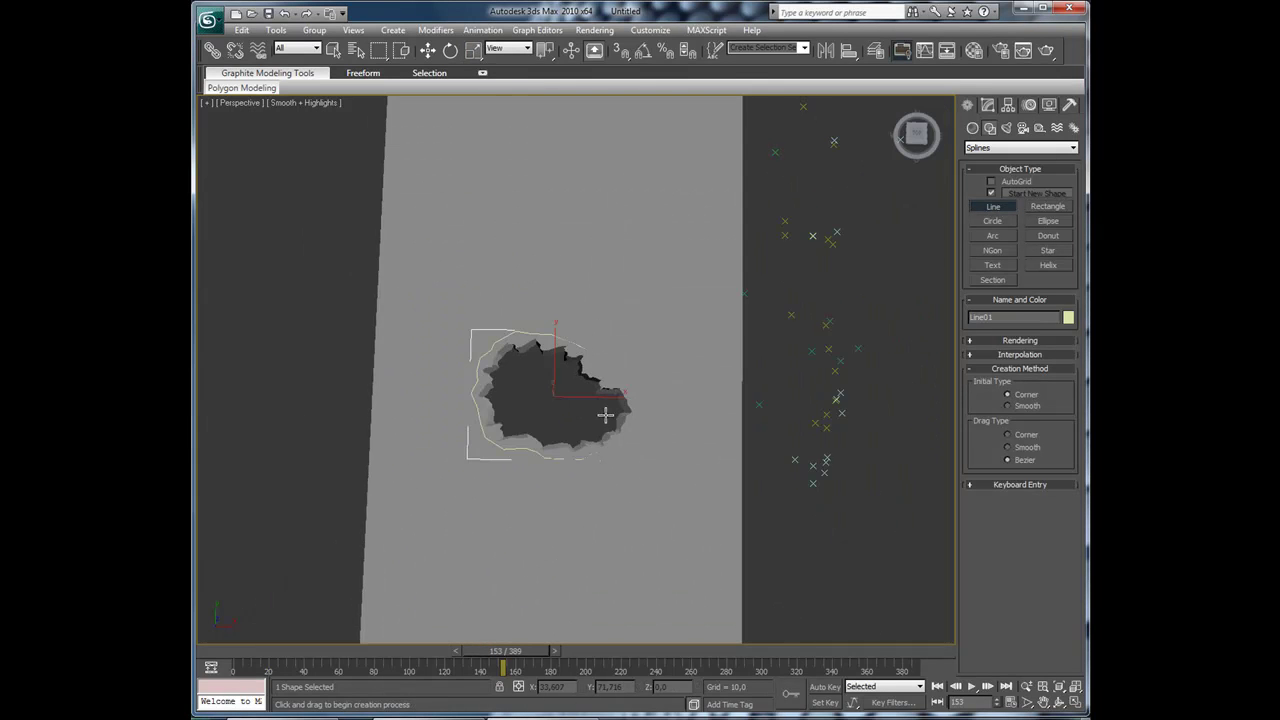
{"action": "scroll", "coordinate": [605, 414], "scroll_direction": "down", "scroll_amount": 4}
{"action": "scroll", "coordinate": [606, 390], "scroll_direction": "up", "scroll_amount": 3}
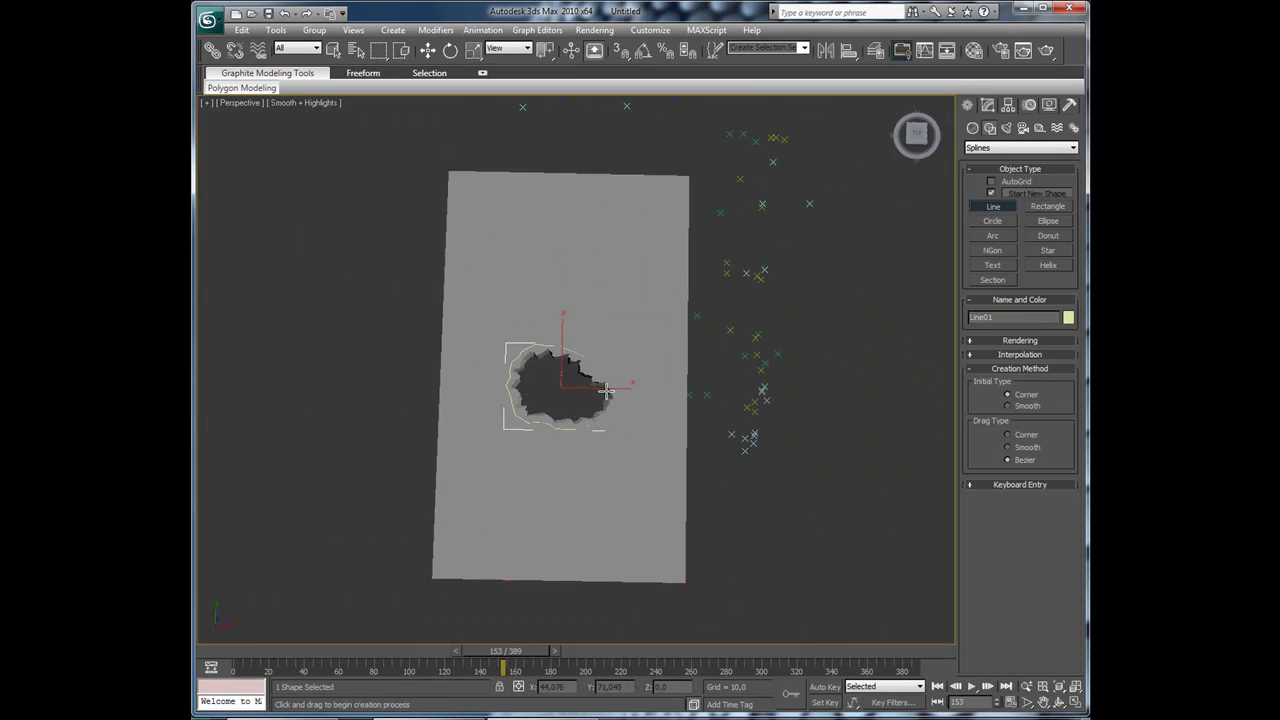
{"action": "left_click", "coordinate": [551, 277]}
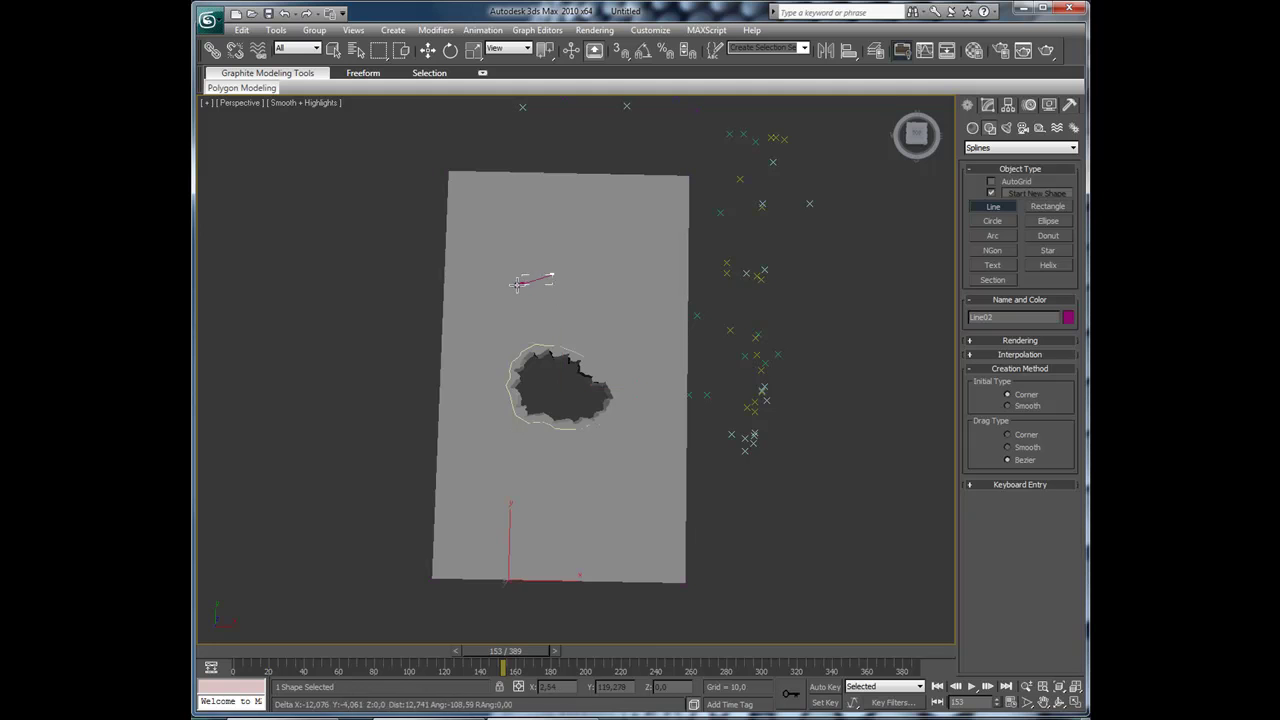
{"action": "left_click", "coordinate": [516, 286]}
{"action": "left_click", "coordinate": [488, 333]}
{"action": "left_click", "coordinate": [469, 353]}
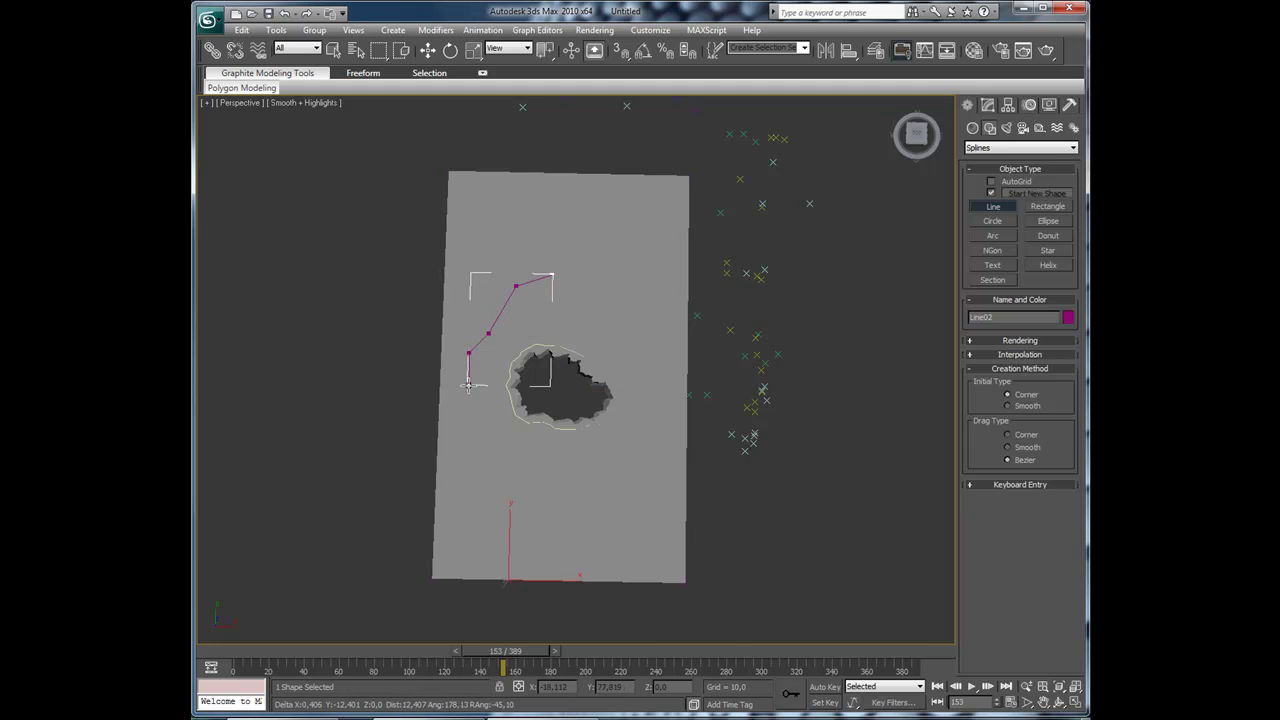
{"action": "left_click", "coordinate": [469, 393]}
{"action": "left_click", "coordinate": [468, 438]}
{"action": "left_click", "coordinate": [489, 469]}
{"action": "left_click", "coordinate": [505, 492]}
{"action": "left_click", "coordinate": [580, 484]}
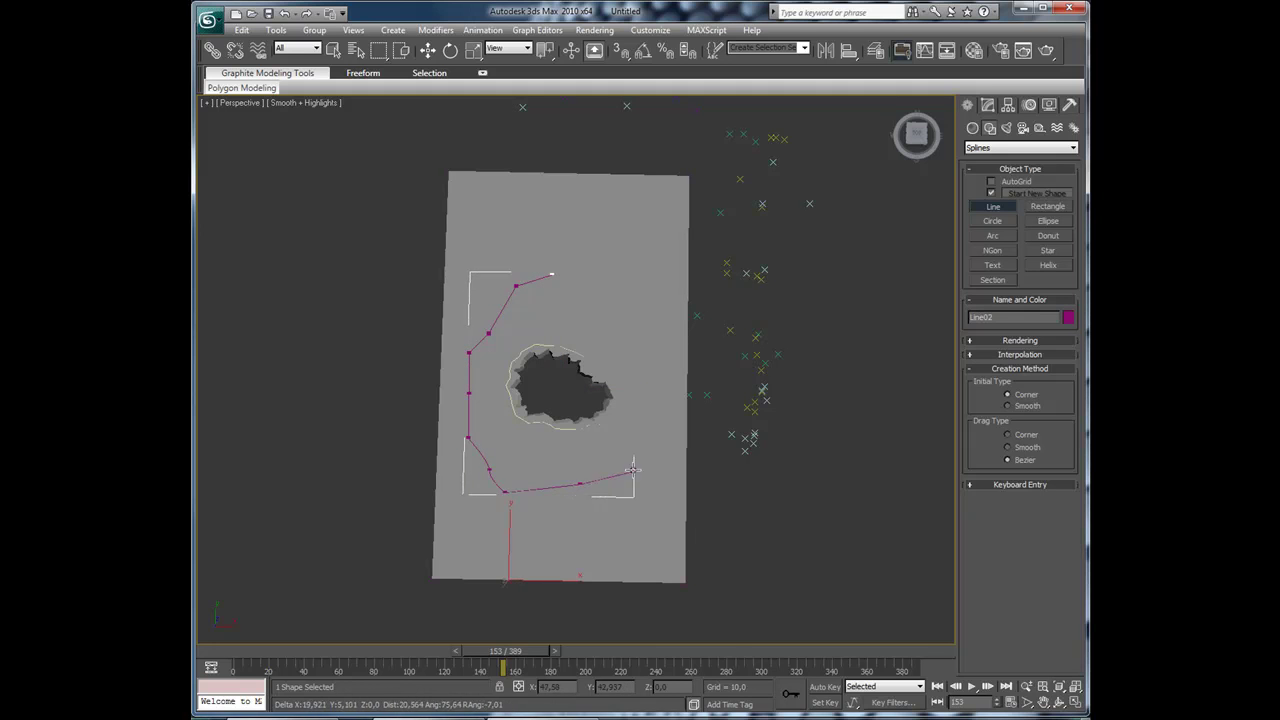
{"action": "left_click", "coordinate": [632, 470]}
{"action": "left_click", "coordinate": [652, 442]}
{"action": "left_click", "coordinate": [661, 397]}
{"action": "left_click", "coordinate": [617, 301]}
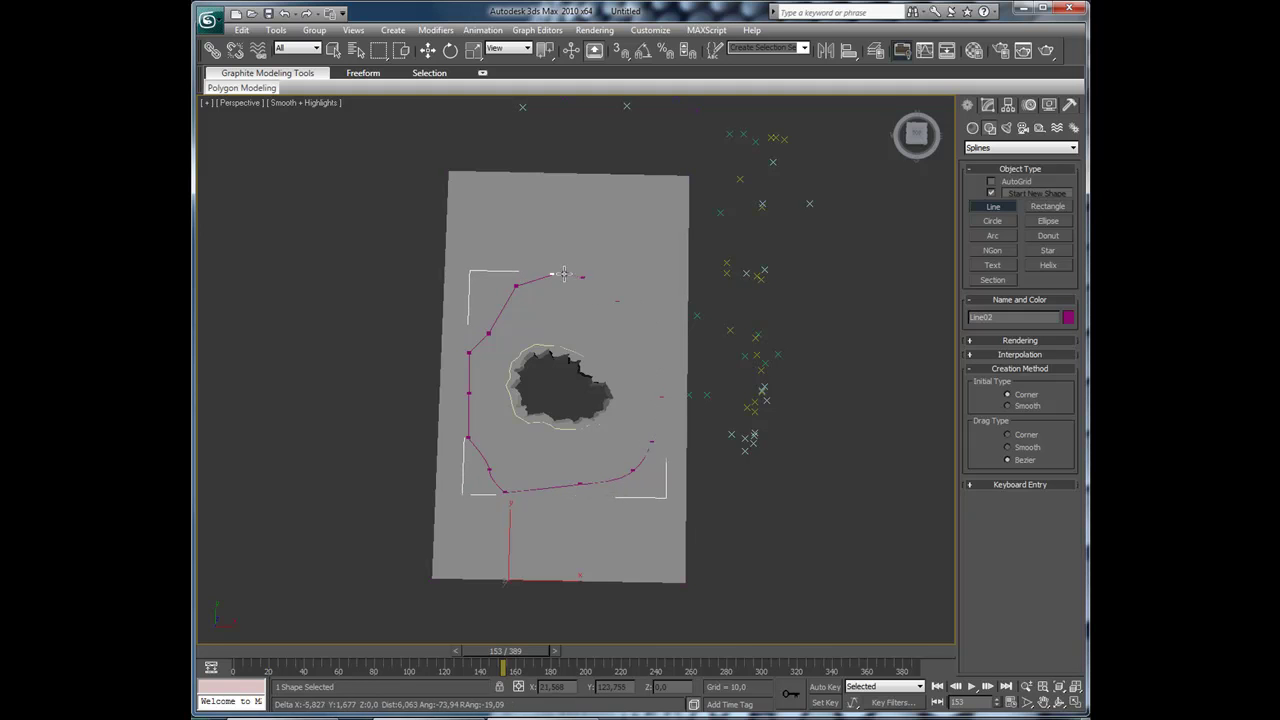
{"action": "left_click", "coordinate": [553, 276]}
{"action": "left_click", "coordinate": [480, 408]}
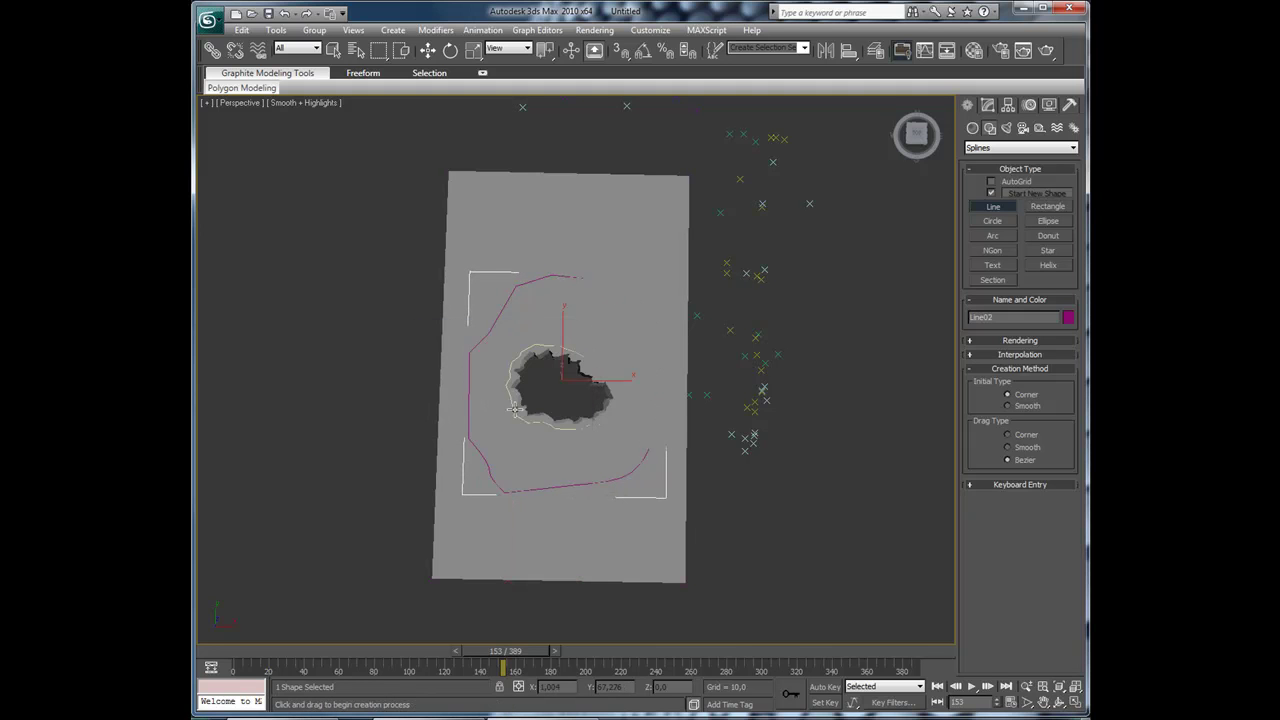
- Attach the small outline around the hole to the large outer line so both form one shape
{"action": "middle_click_drag", "start_coordinate": [561, 451], "coordinate": [580, 391], "text": "alt"}
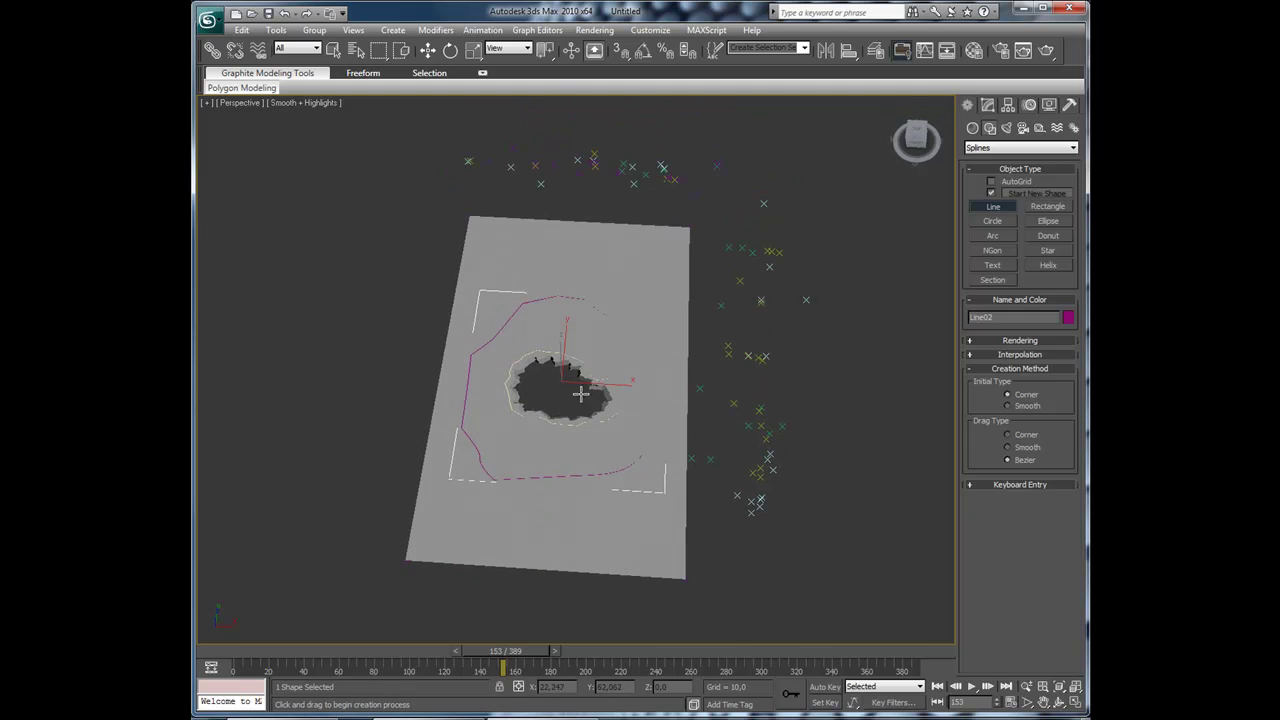
{"action": "left_click", "coordinate": [987, 106]}
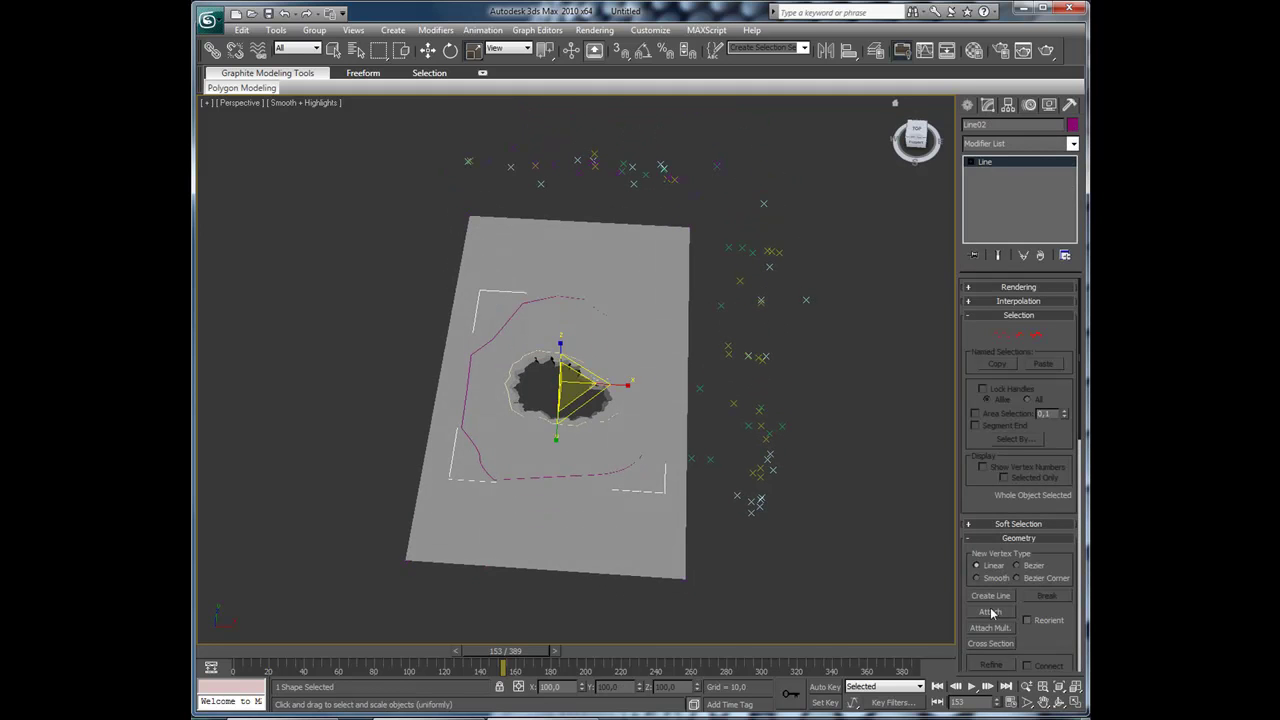
{"action": "left_click", "coordinate": [989, 612]}
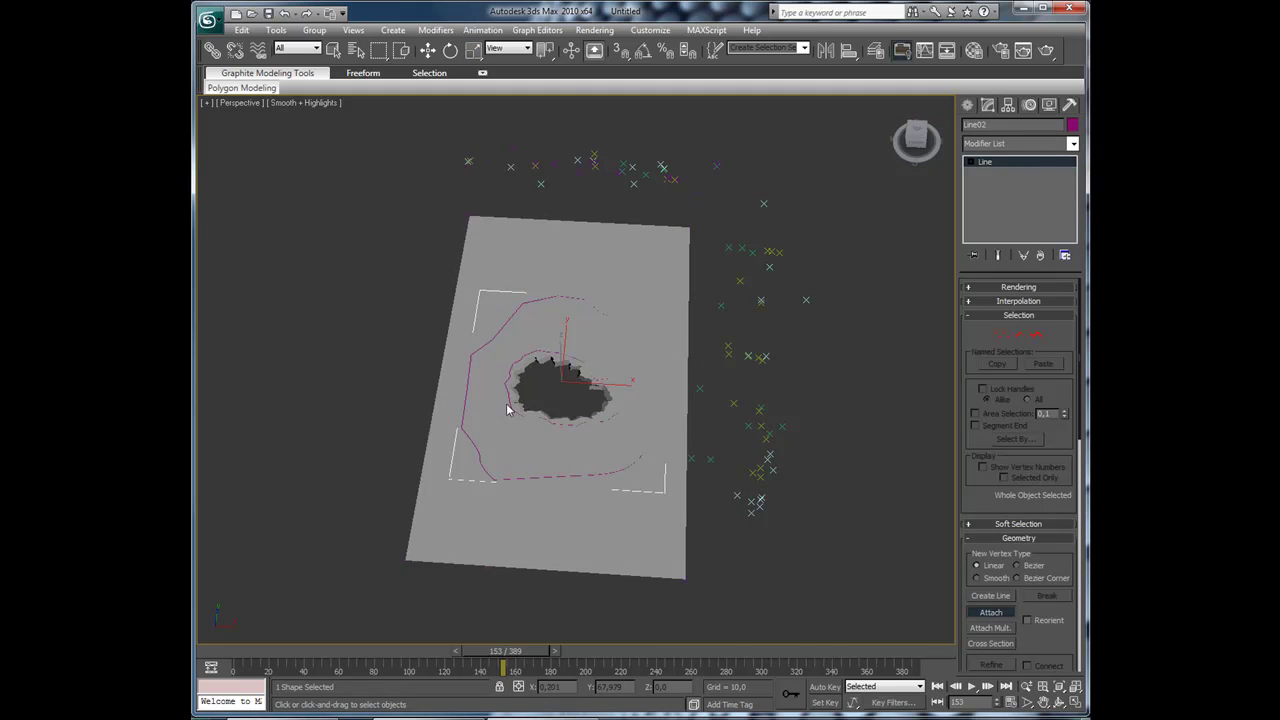
{"action": "right_click", "coordinate": [403, 381]}
- Convert the combined outline shape to an Editable Poly
{"action": "right_click", "coordinate": [1009, 181]}
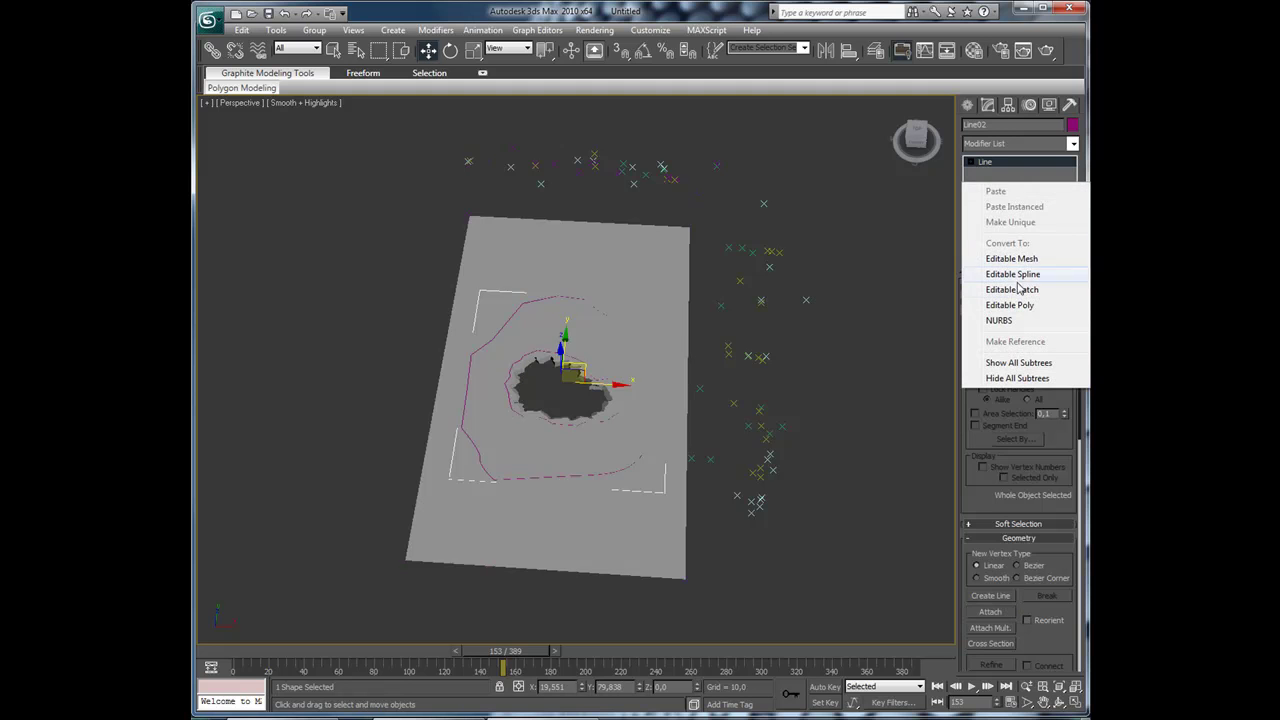
{"action": "left_click", "coordinate": [1010, 305]}
{"action": "mouse_move", "coordinate": [694, 403]}
{"action": "middle_mouse_down", "text": "alt"}
{"action": "mouse_move", "coordinate": [614, 432]}
{"action": "mouse_move", "coordinate": [676, 394]}
{"action": "mouse_move", "coordinate": [594, 431]}
{"action": "mouse_move", "coordinate": [684, 380]}
{"action": "middle_mouse_up", "text": "alt"}
{"action": "scroll", "coordinate": [593, 432], "scroll_direction": "up", "scroll_amount": 3}
{"action": "scroll", "coordinate": [568, 454], "scroll_direction": "up", "scroll_amount": 2}
{"action": "scroll", "coordinate": [678, 381], "scroll_direction": "down", "scroll_amount": 2}
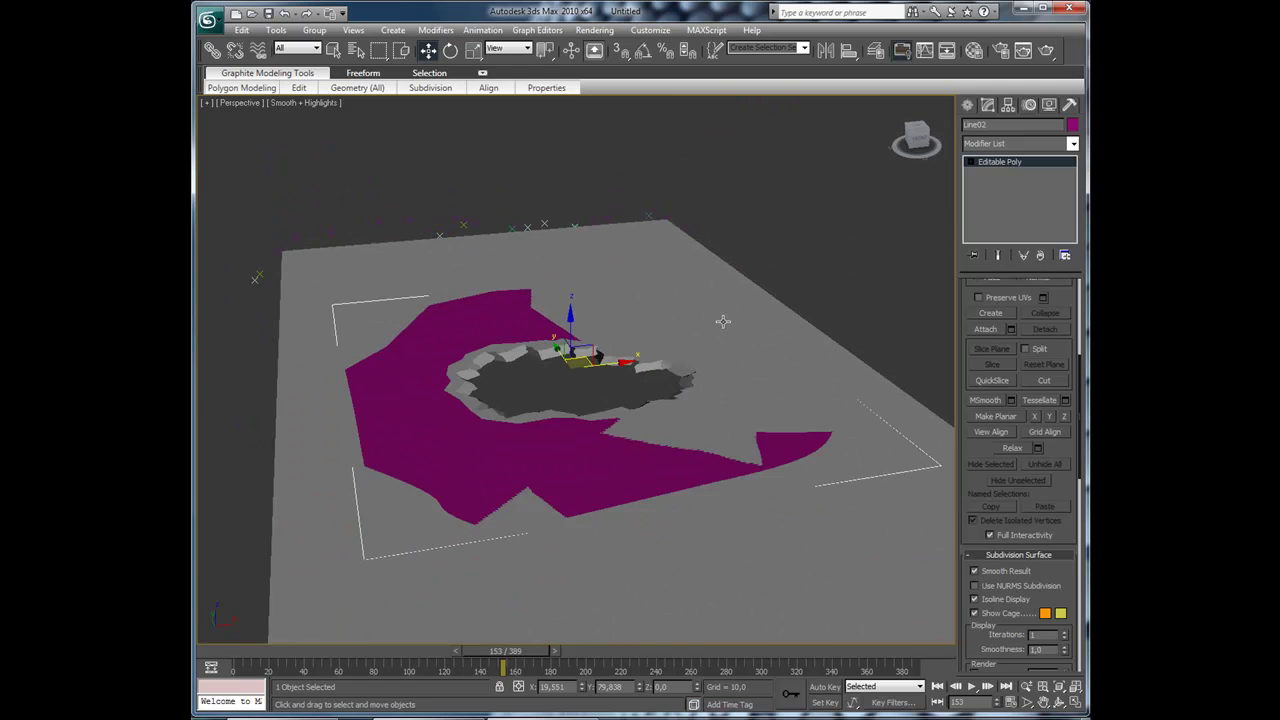
- Create a GeoSphere with a radius of about 3.89 on the empty ground beside the slab
{"action": "left_click", "coordinate": [968, 106]}
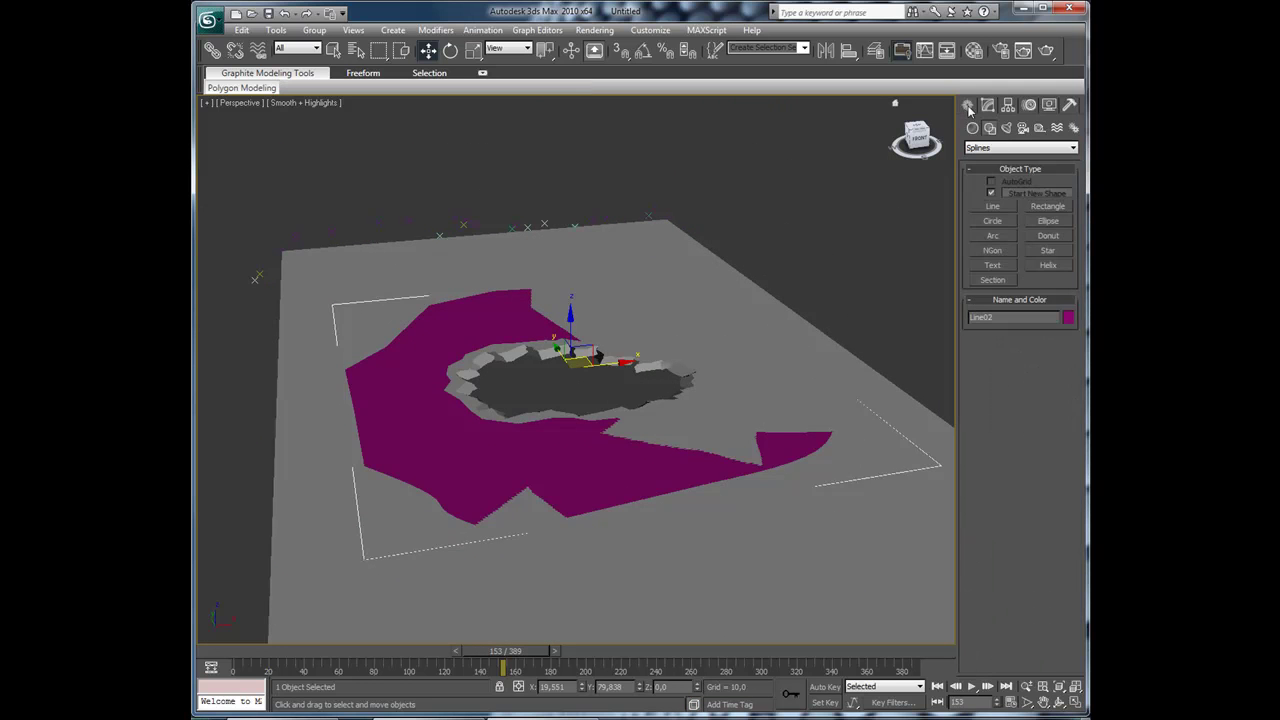
{"action": "left_click", "coordinate": [974, 130]}
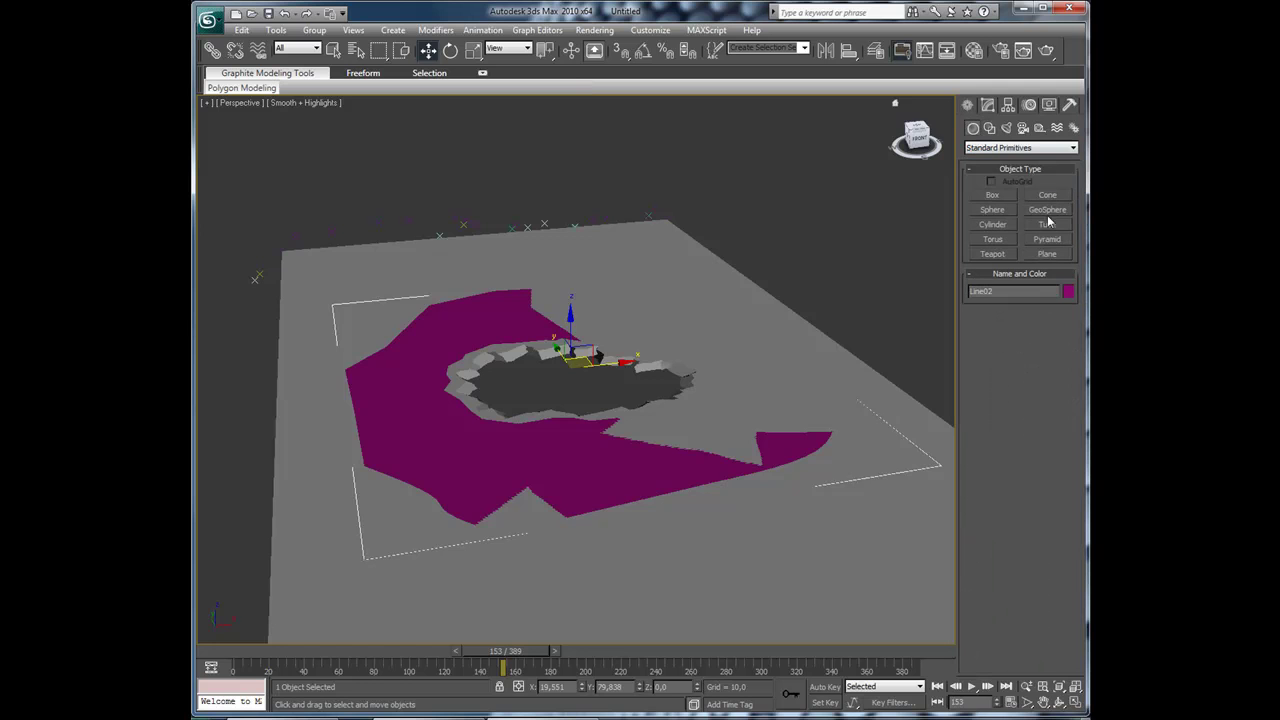
{"action": "left_click", "coordinate": [1049, 210]}
{"action": "middle_click_drag", "start_coordinate": [539, 511], "coordinate": [420, 455]}
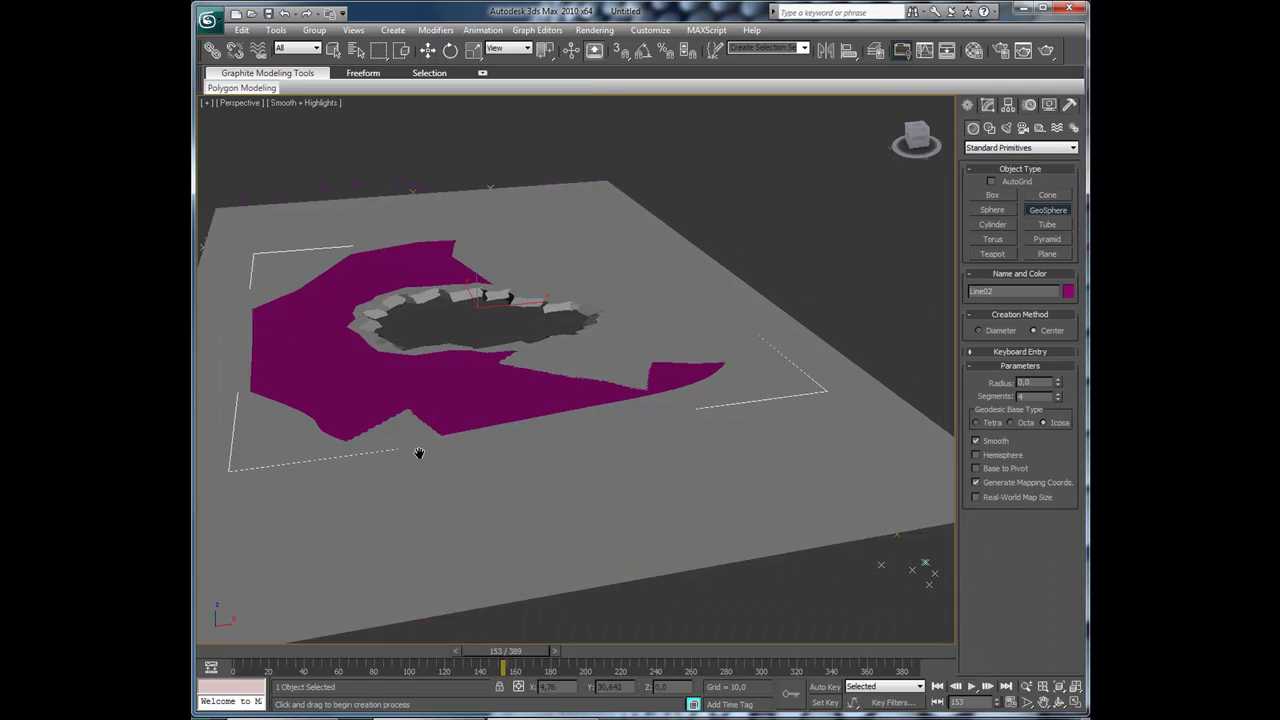
{"action": "scroll", "coordinate": [420, 455], "scroll_direction": "down", "scroll_amount": 5}
{"action": "middle_click_drag", "start_coordinate": [693, 421], "coordinate": [525, 468], "text": "alt"}
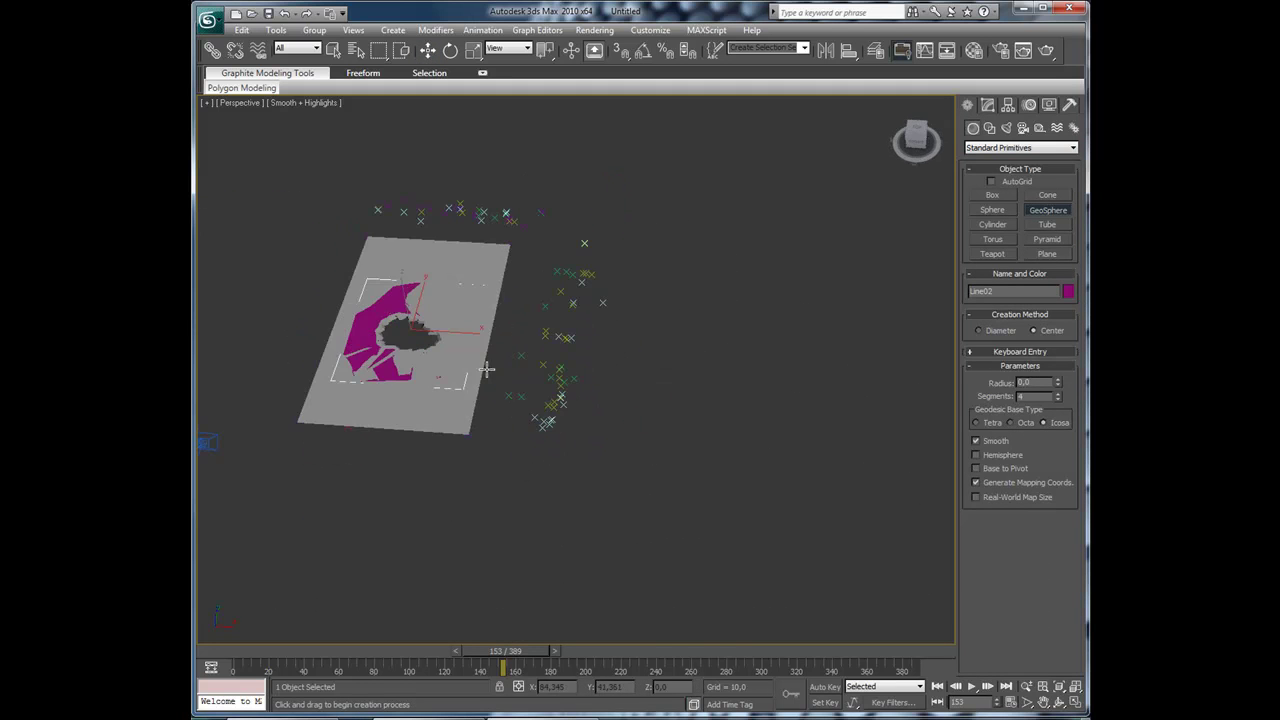
{"action": "middle_click_drag", "start_coordinate": [487, 369], "coordinate": [477, 409], "text": "alt"}
{"action": "left_click_drag", "start_coordinate": [449, 375], "coordinate": [631, 380]}
{"action": "key", "text": "w"}
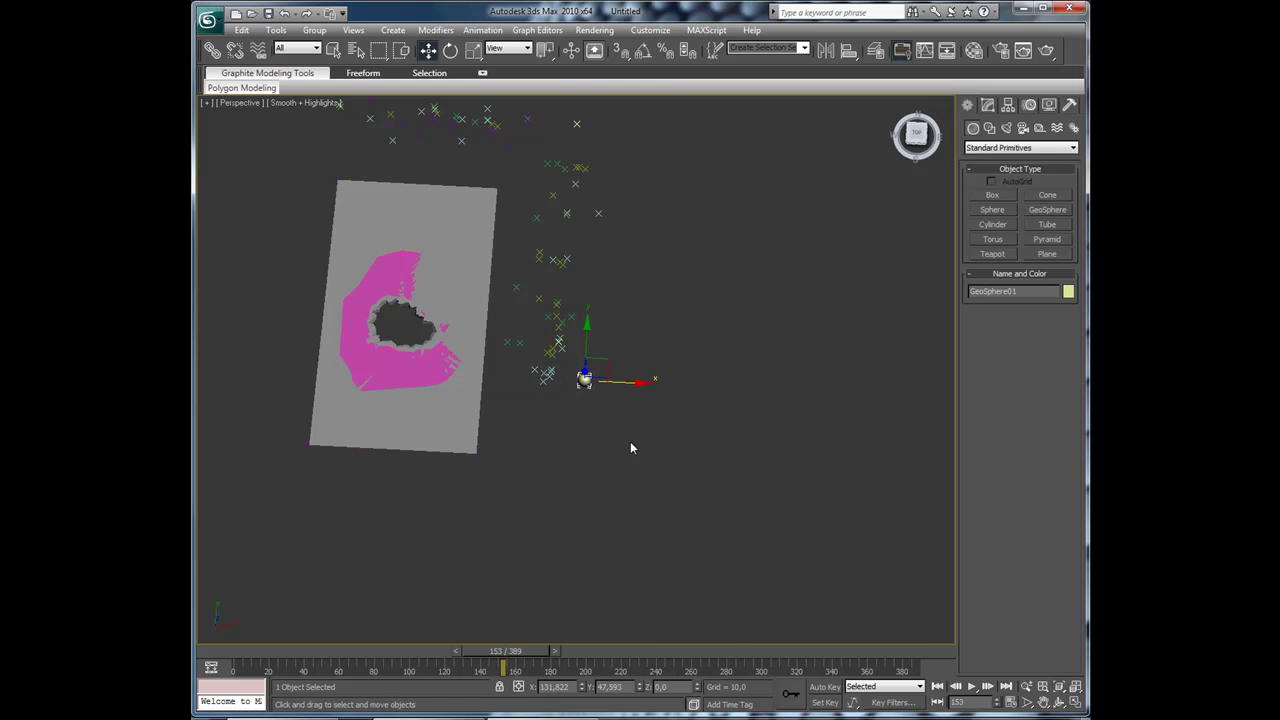
- Set the GeoSphere's segments to 2 and turn on the edged faces display
{"action": "middle_click_drag", "start_coordinate": [630, 441], "coordinate": [609, 408], "text": "alt"}
{"action": "key", "text": "z"}
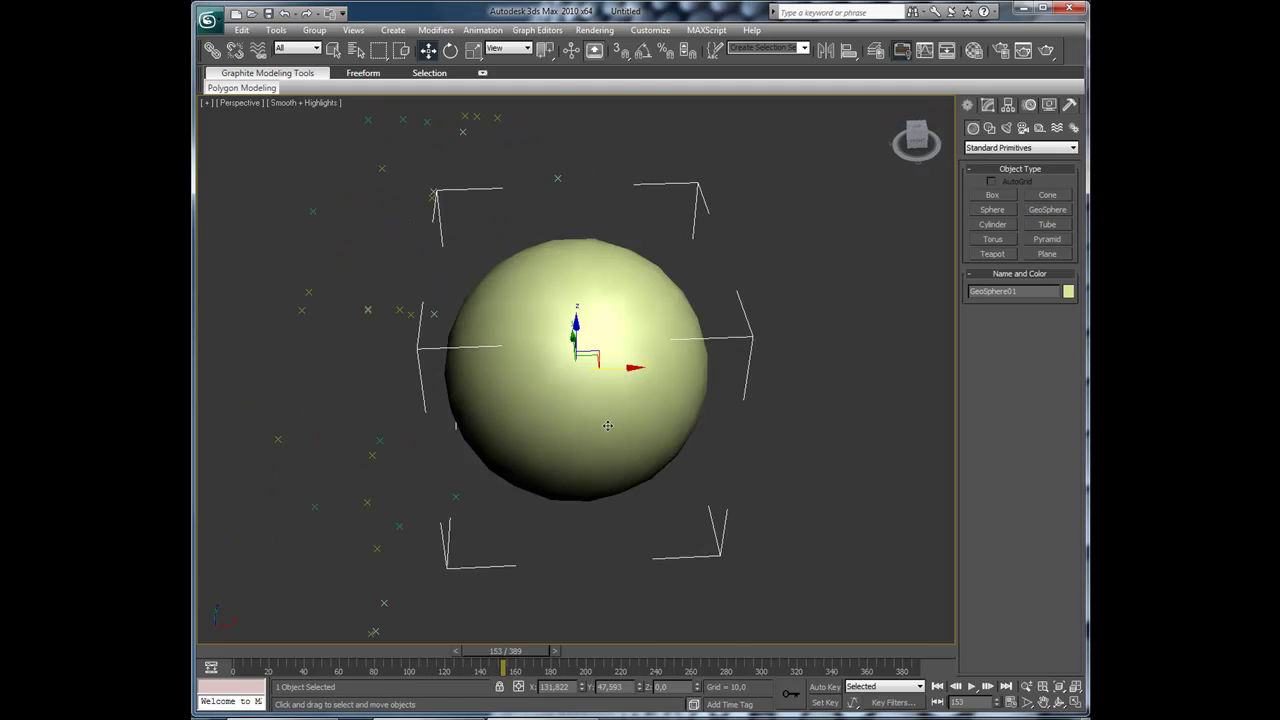
{"action": "middle_click_drag", "start_coordinate": [649, 510], "coordinate": [642, 479], "text": "alt"}
{"action": "scroll", "coordinate": [571, 440], "scroll_direction": "down", "scroll_amount": 6}
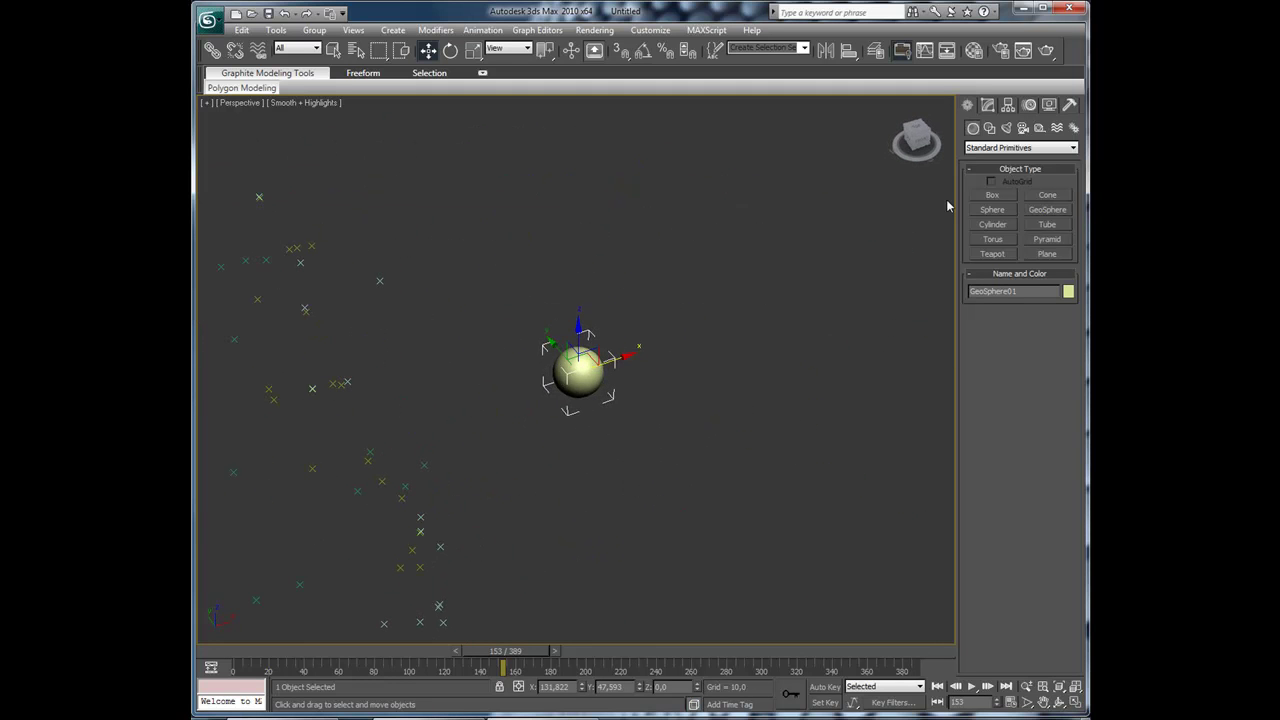
{"action": "left_click", "coordinate": [989, 108]}
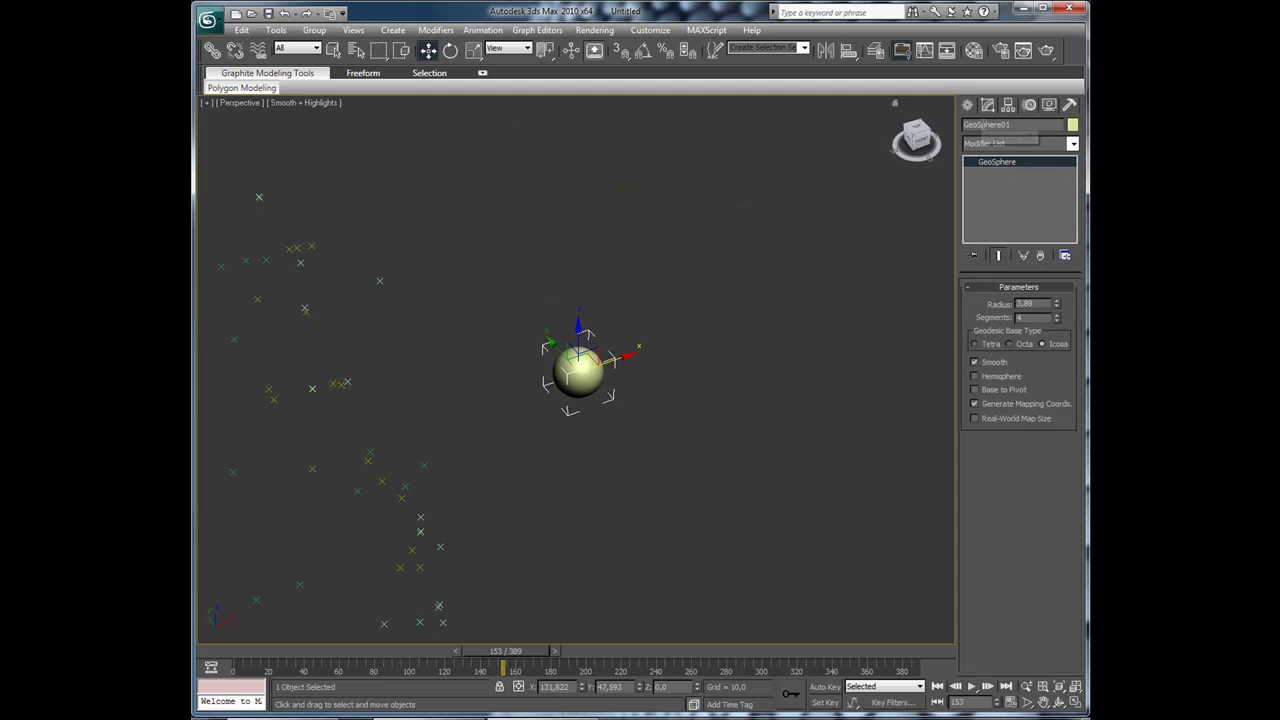
{"action": "left_click", "coordinate": [1056, 321]}
{"action": "left_click", "coordinate": [1056, 321]}
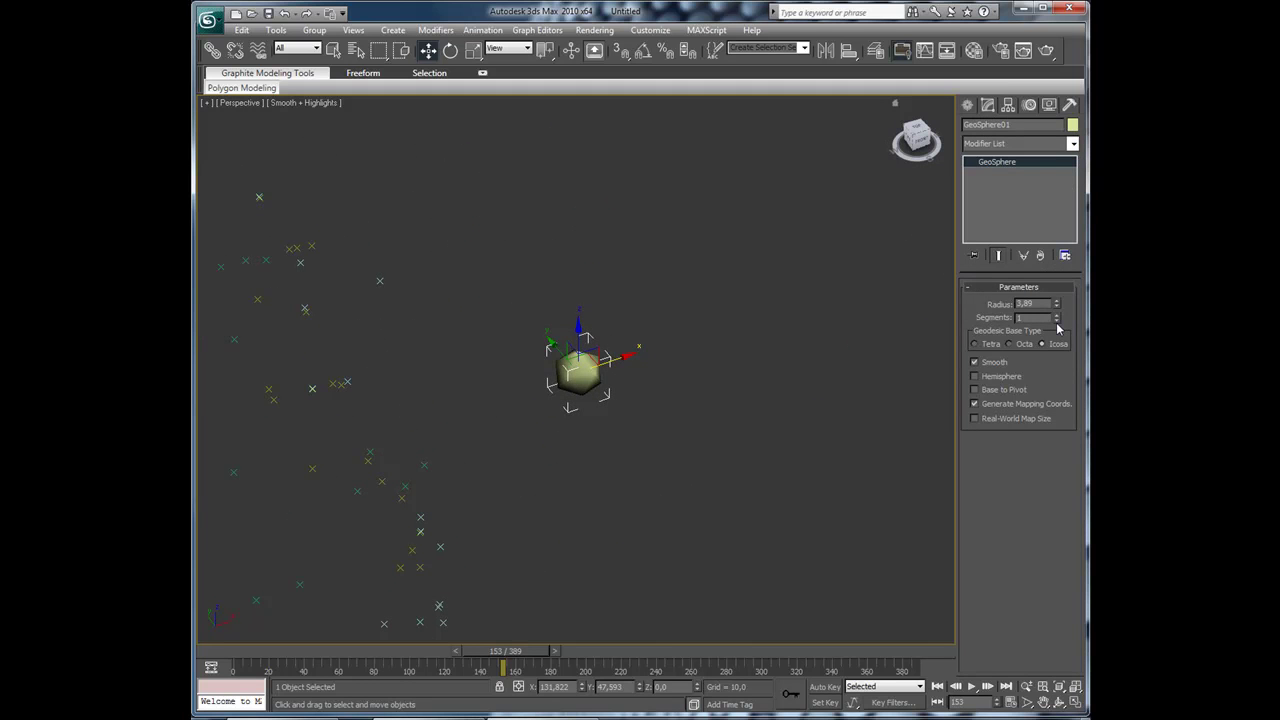
{"action": "key", "text": "F4"}
{"action": "left_click", "coordinate": [1057, 315]}
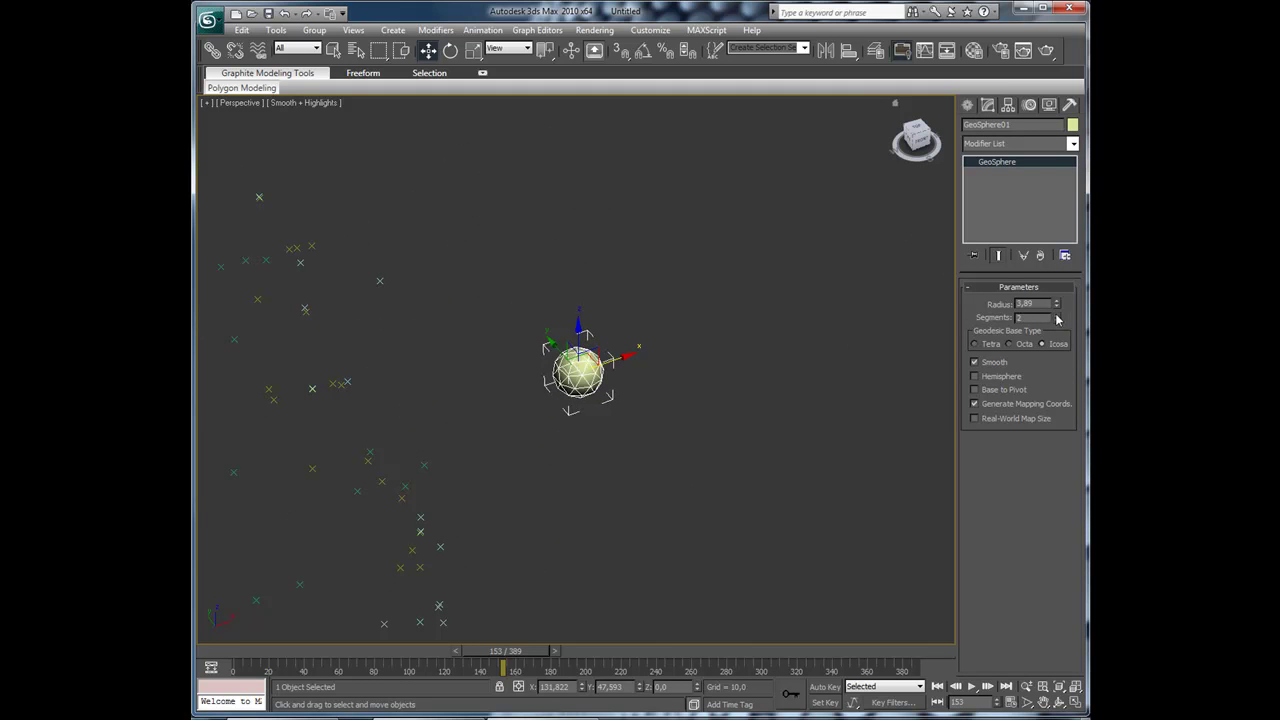
- Apply a Noise modifier to the GeoSphere and set its noise scale to 1
{"action": "left_click", "coordinate": [1008, 146]}
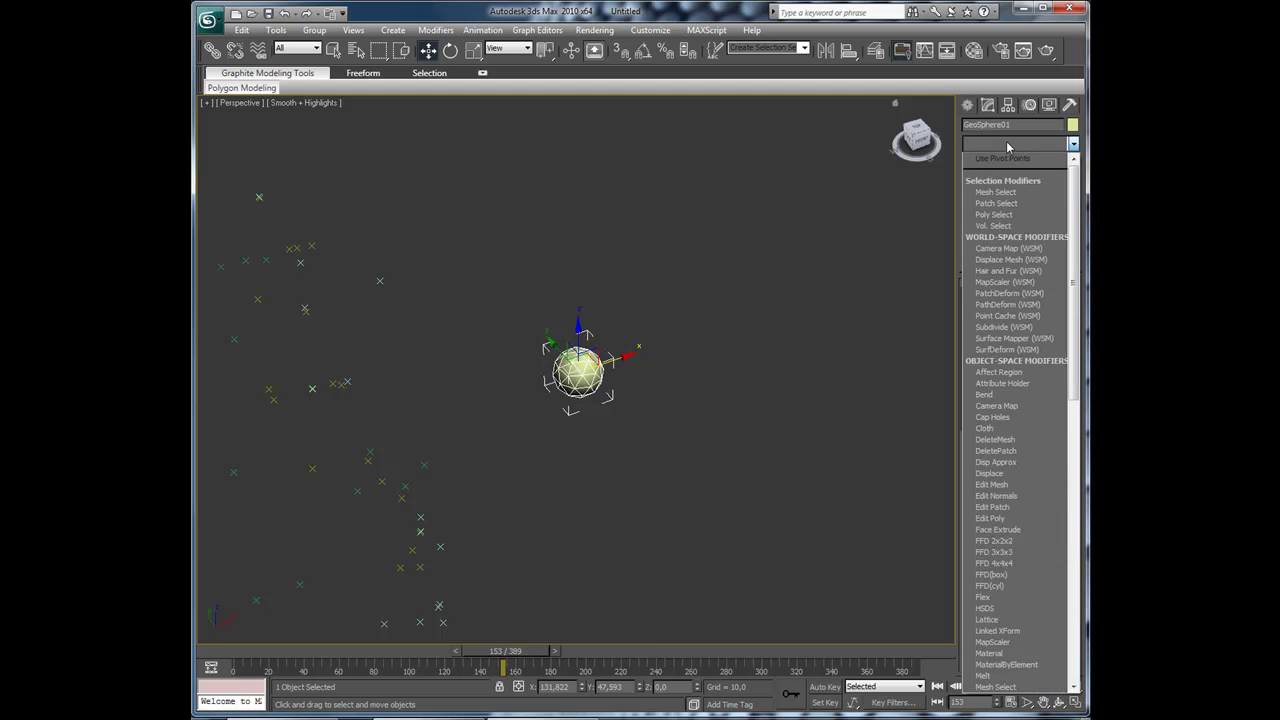
{"action": "key", "text": "n"}
{"action": "key", "text": "e"}
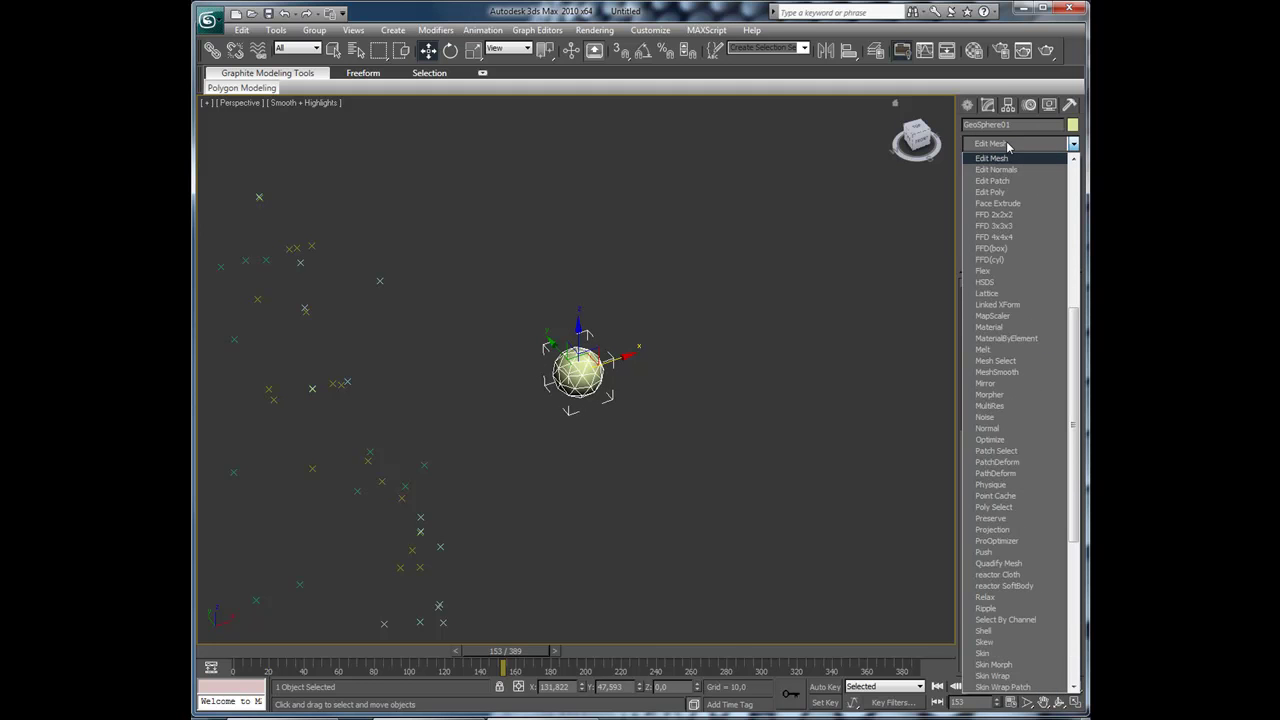
{"action": "key", "text": "n"}
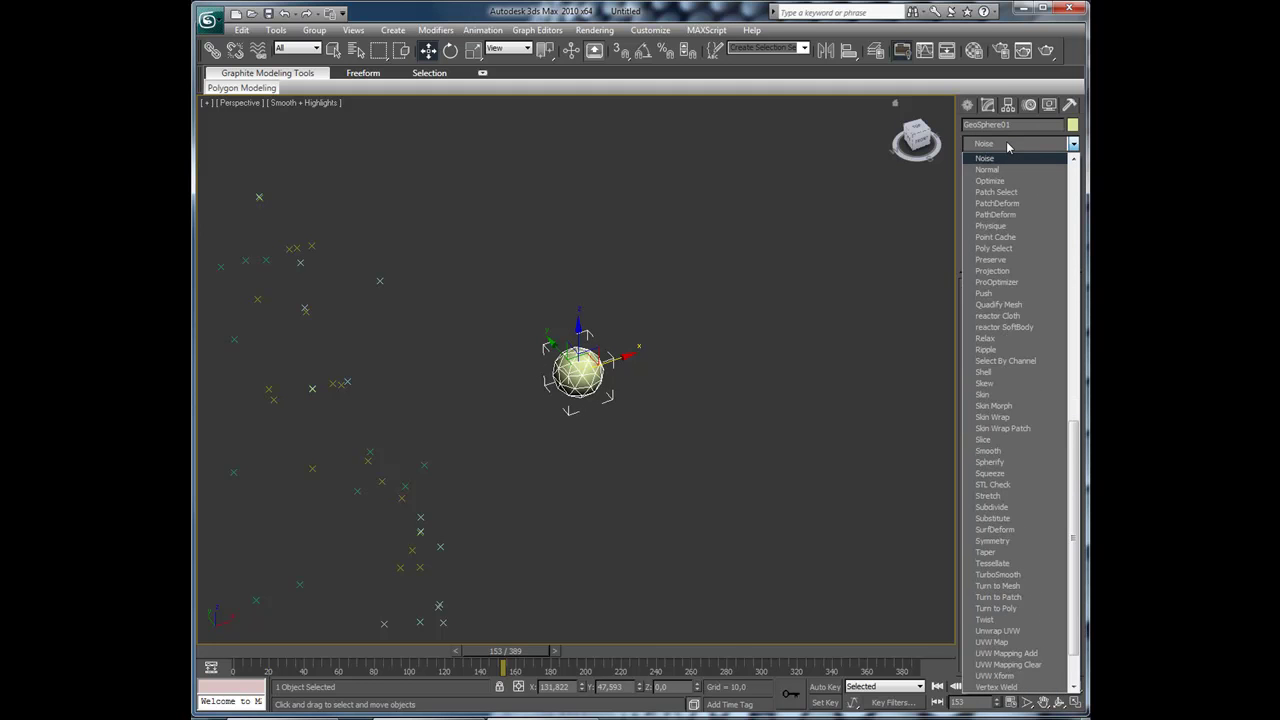
{"action": "key", "text": "Return"}
{"action": "left_click_drag", "start_coordinate": [1046, 328], "coordinate": [949, 315]}
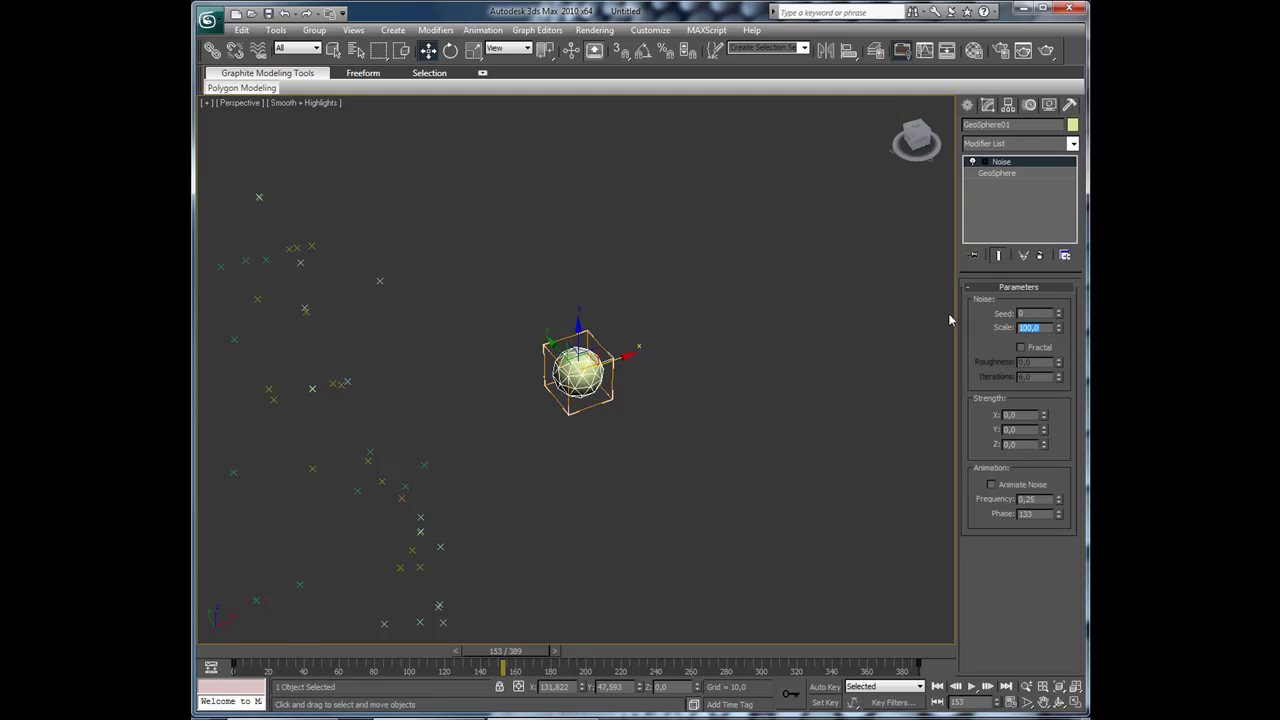
{"action": "type", "text": "1"}
{"action": "key", "text": "Return"}
- Turn on the edged faces display and set the Noise strength to about 1.98 on X and 2.9 on Y
{"action": "key", "text": "F4"}
{"action": "left_click_drag", "start_coordinate": [1042, 421], "coordinate": [1034, 280]}
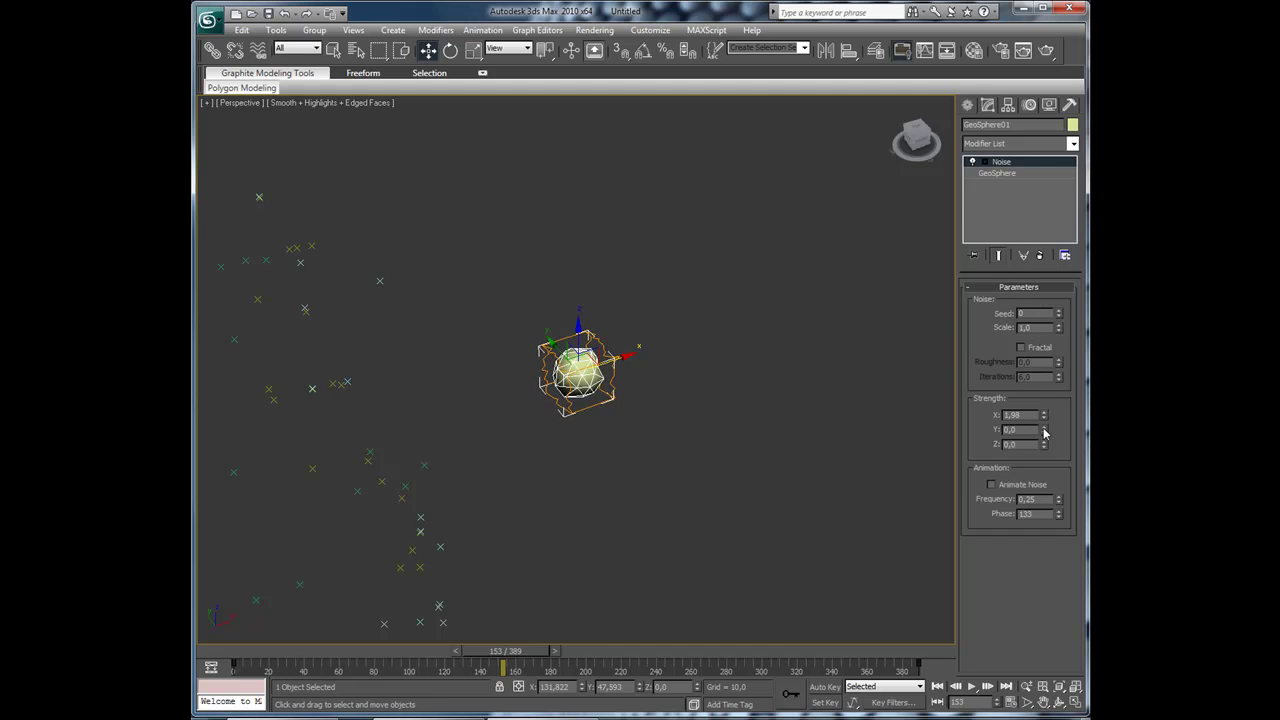
{"action": "left_click_drag", "start_coordinate": [1044, 432], "coordinate": [1019, 215]}
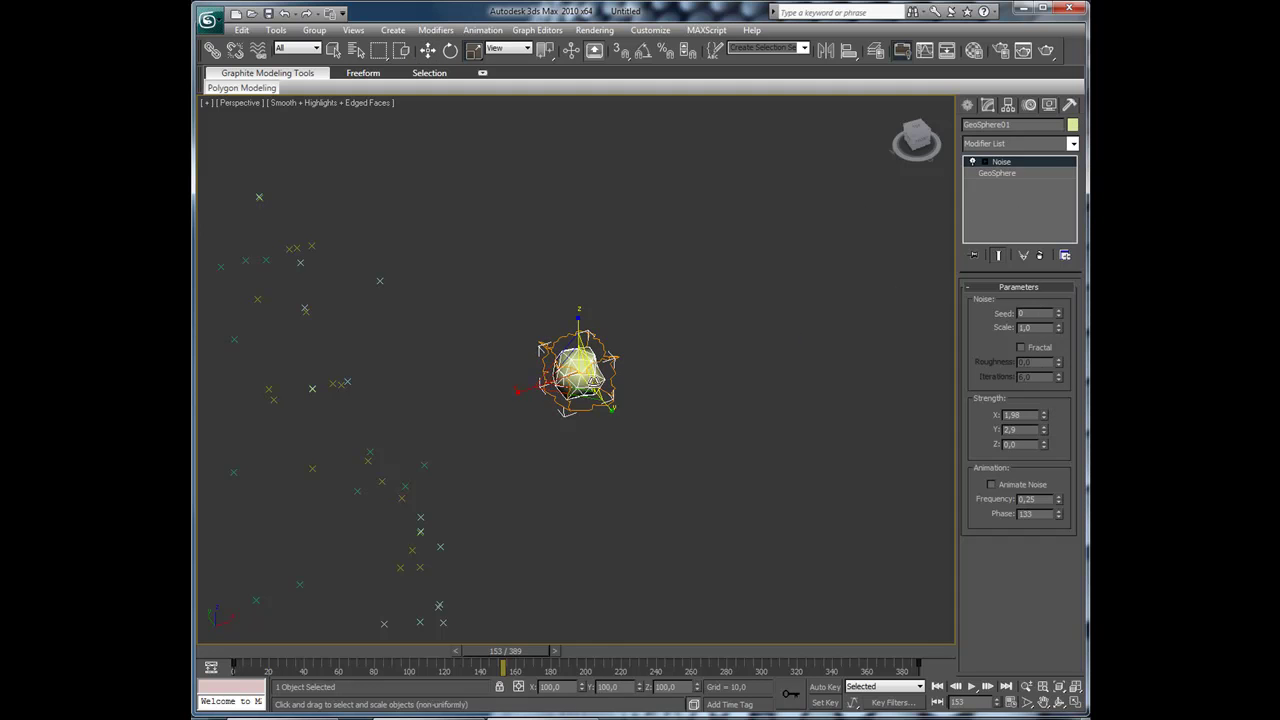
- Clone the rock a short distance along X from the original and rescale the copy
{"action": "left_click_drag", "start_coordinate": [613, 356], "coordinate": [692, 339], "text": "shift"}
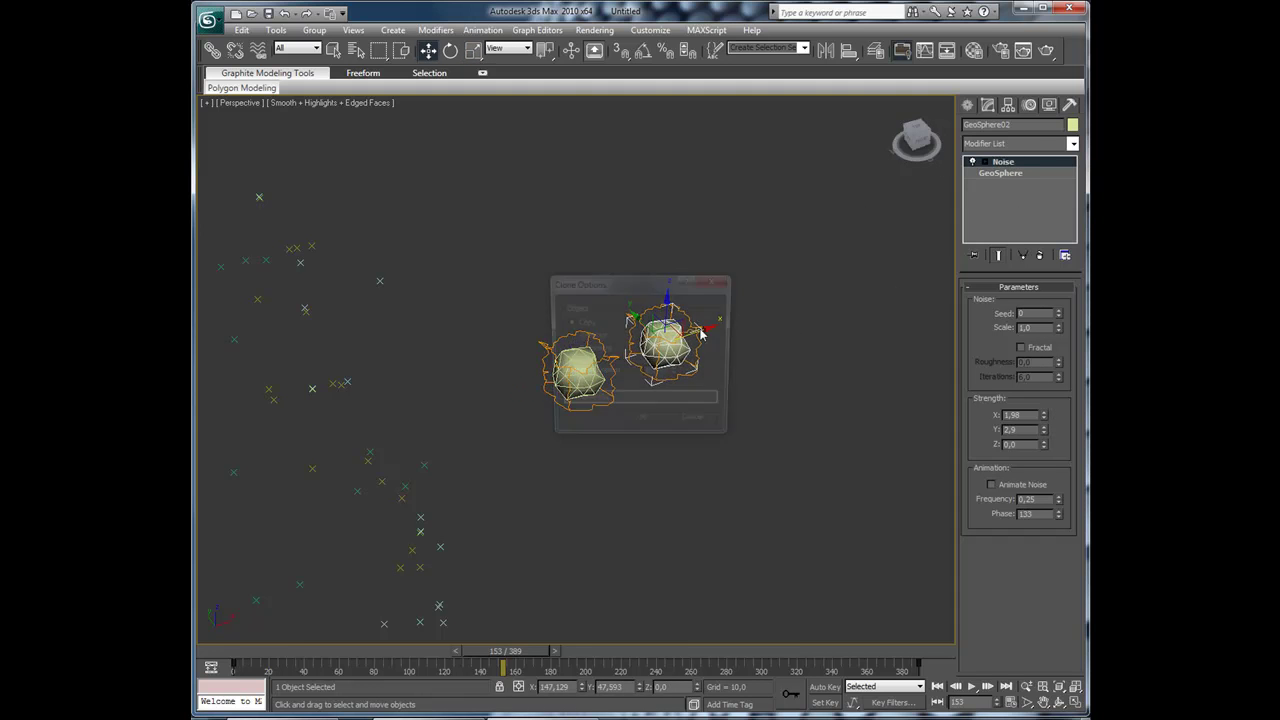
{"action": "left_click", "coordinate": [644, 428]}
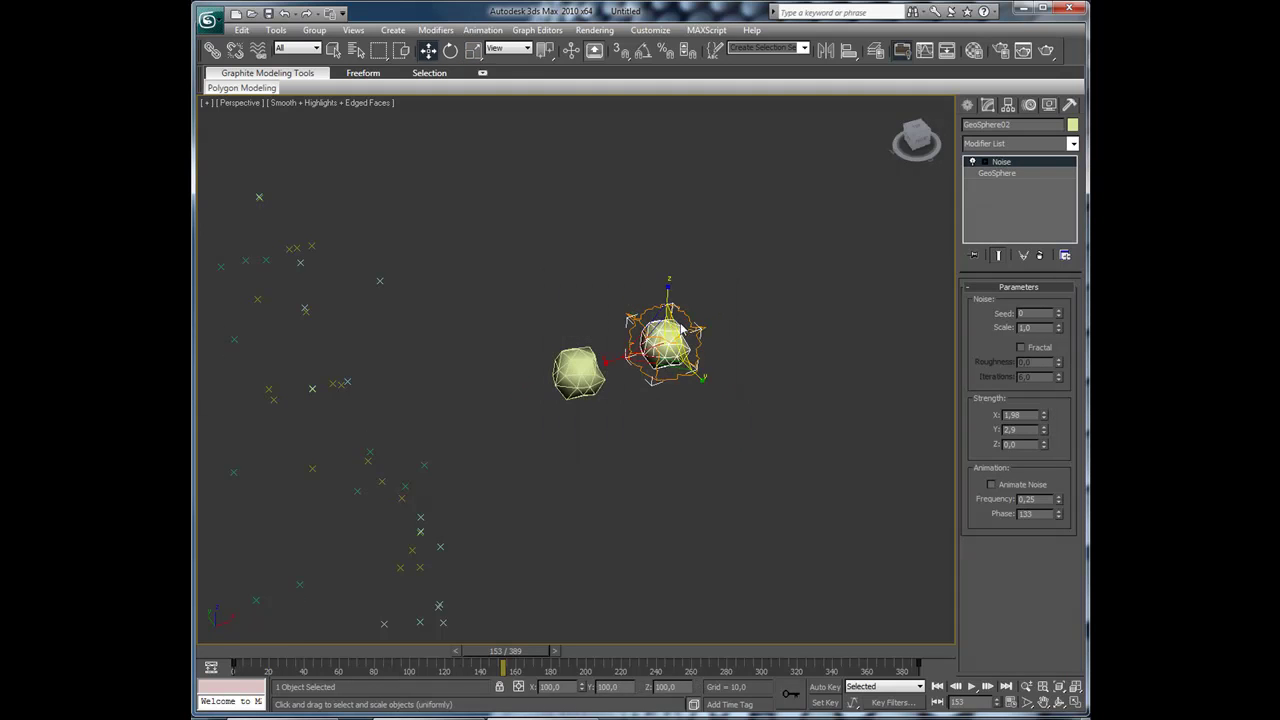
{"action": "key", "text": "r"}
{"action": "left_click_drag", "start_coordinate": [669, 312], "coordinate": [718, 395]}
- Clone the rescaled rock as a third rock and set the new copy's noise scale to 1.8
{"action": "key", "text": "w"}
{"action": "left_click", "coordinate": [640, 425]}
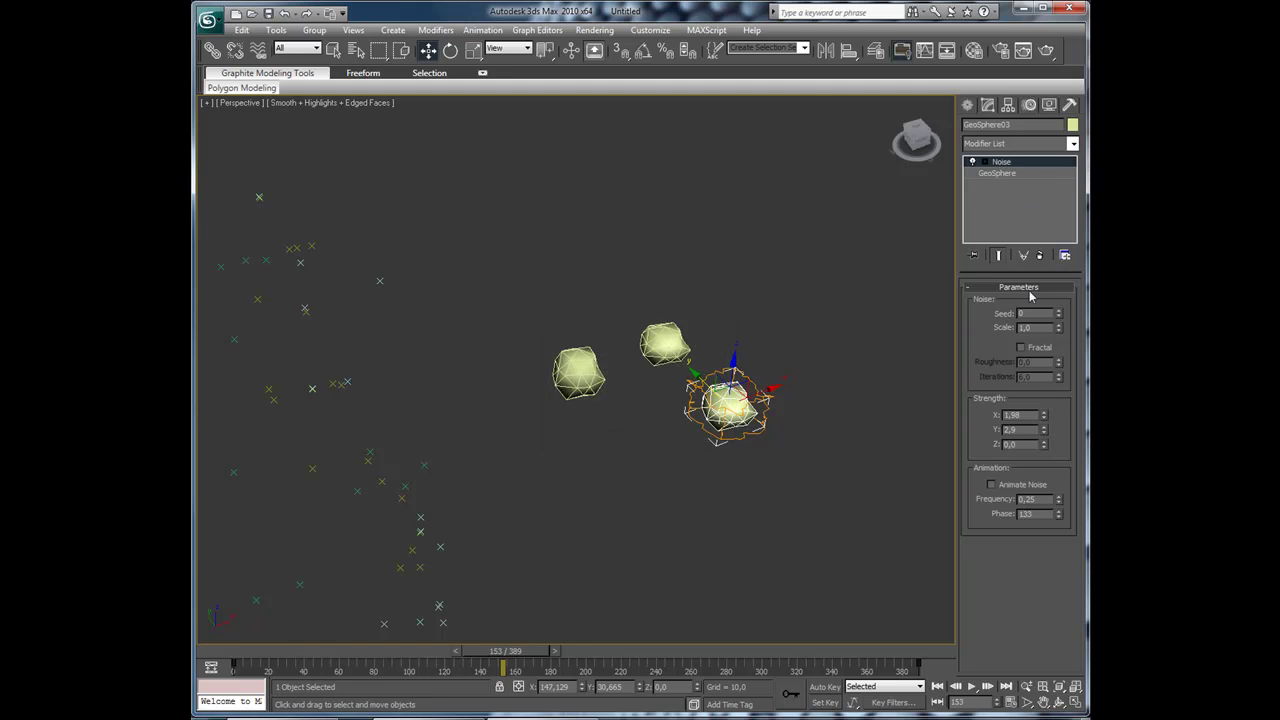
{"action": "left_click_drag", "start_coordinate": [1059, 327], "coordinate": [1062, 269]}
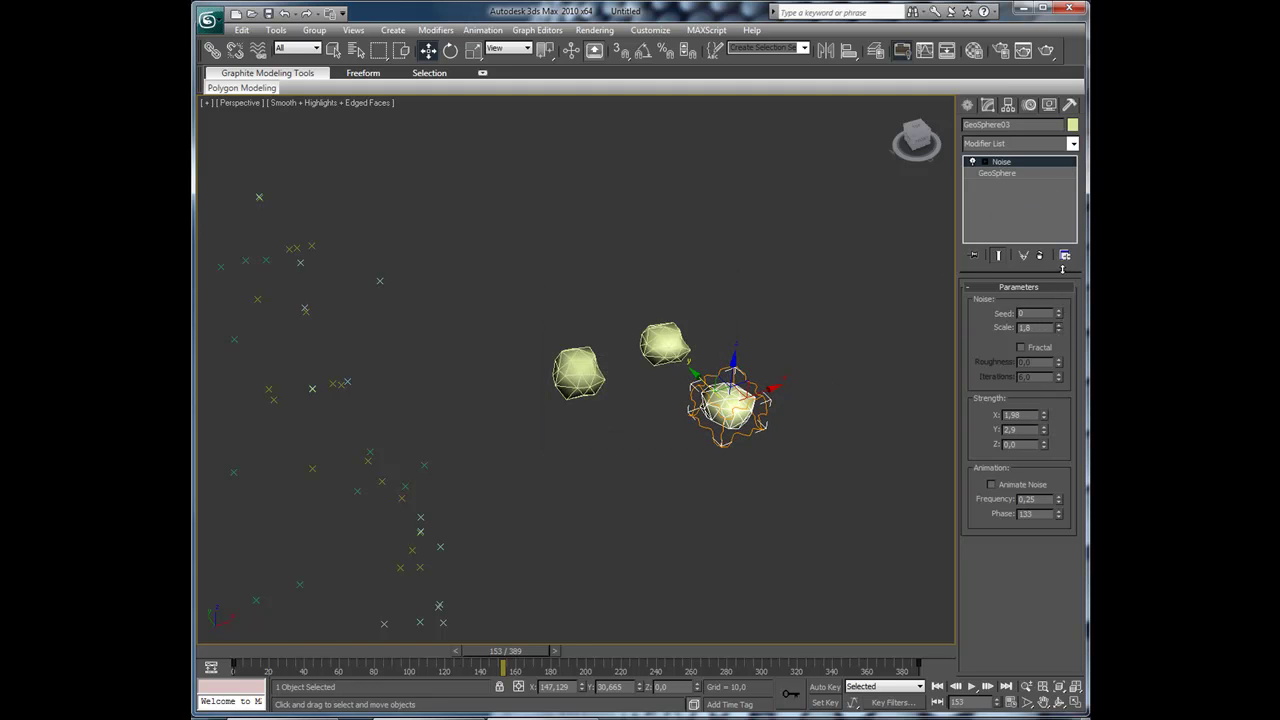
{"action": "left_click", "coordinate": [735, 516]}
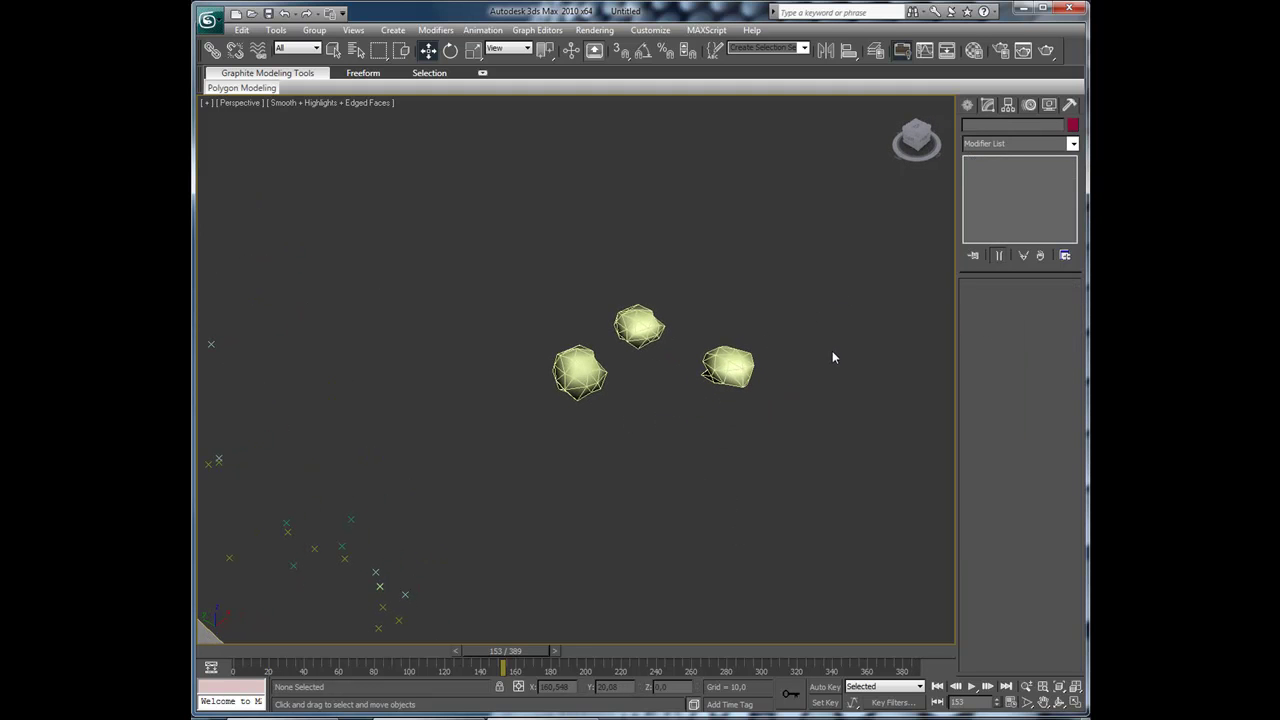
- Turn off the edged faces display in the perspective view
{"action": "key", "text": "6"}
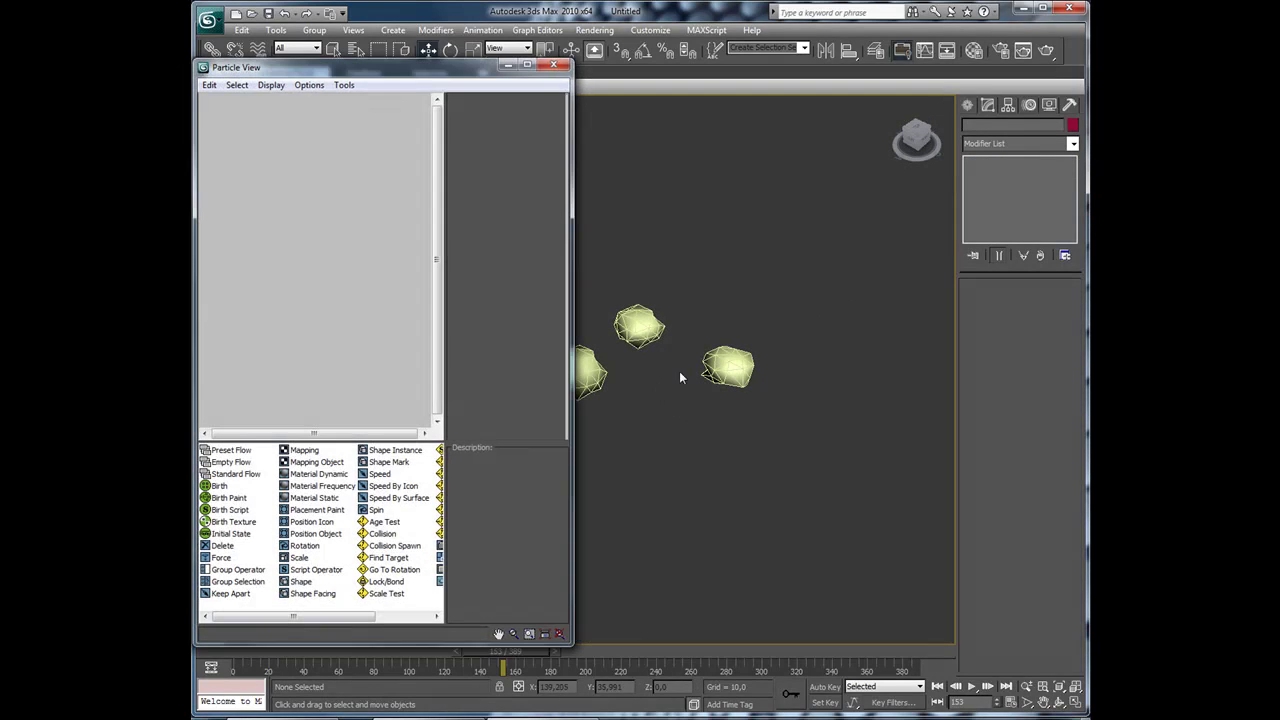
{"action": "left_click", "coordinate": [506, 65]}
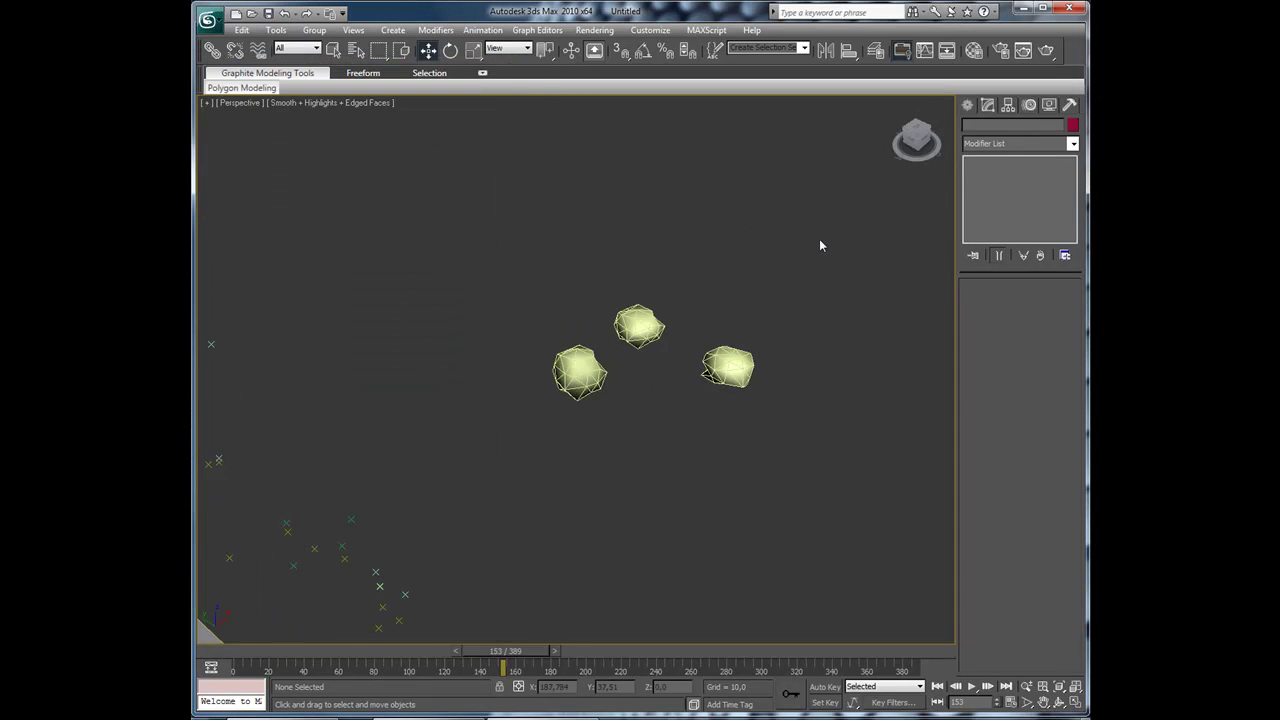
{"action": "left_click_drag", "start_coordinate": [819, 245], "coordinate": [562, 422]}
{"action": "key", "text": "F4"}
{"action": "left_click", "coordinate": [621, 469]}
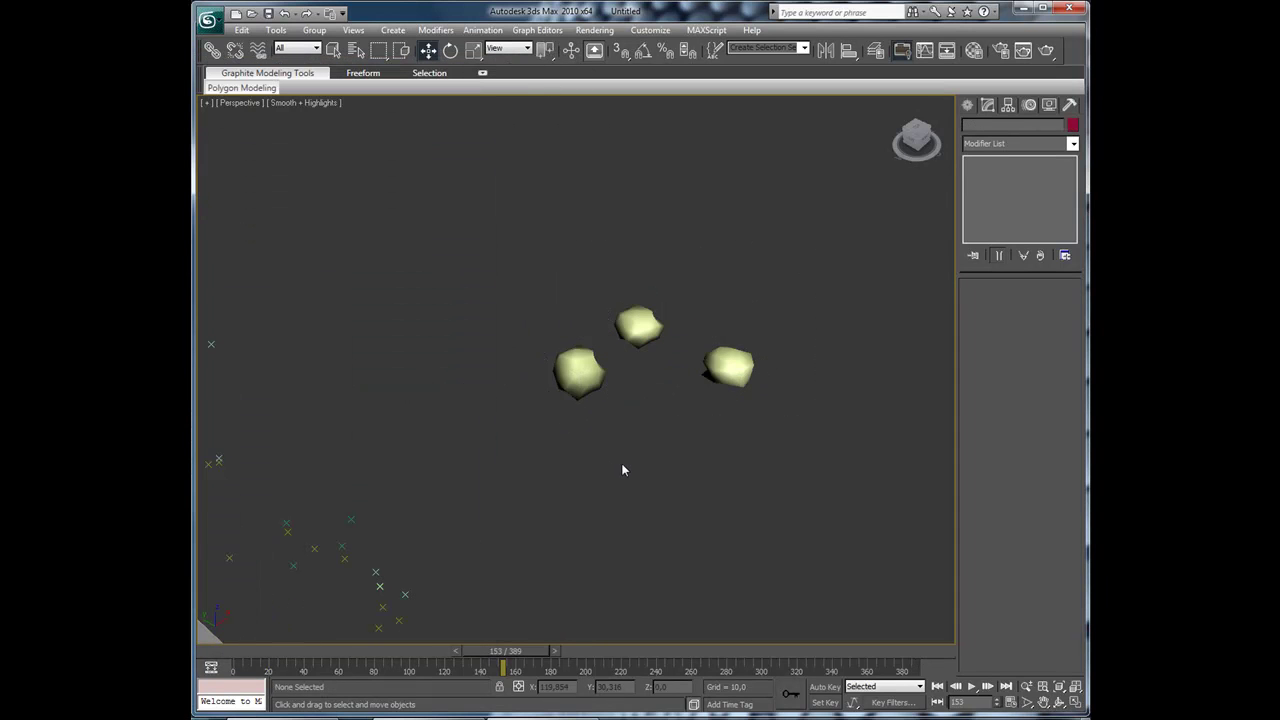
- Group the three rocks under the name Particles
{"action": "left_click_drag", "start_coordinate": [790, 302], "coordinate": [442, 476]}
{"action": "left_click", "coordinate": [314, 30]}
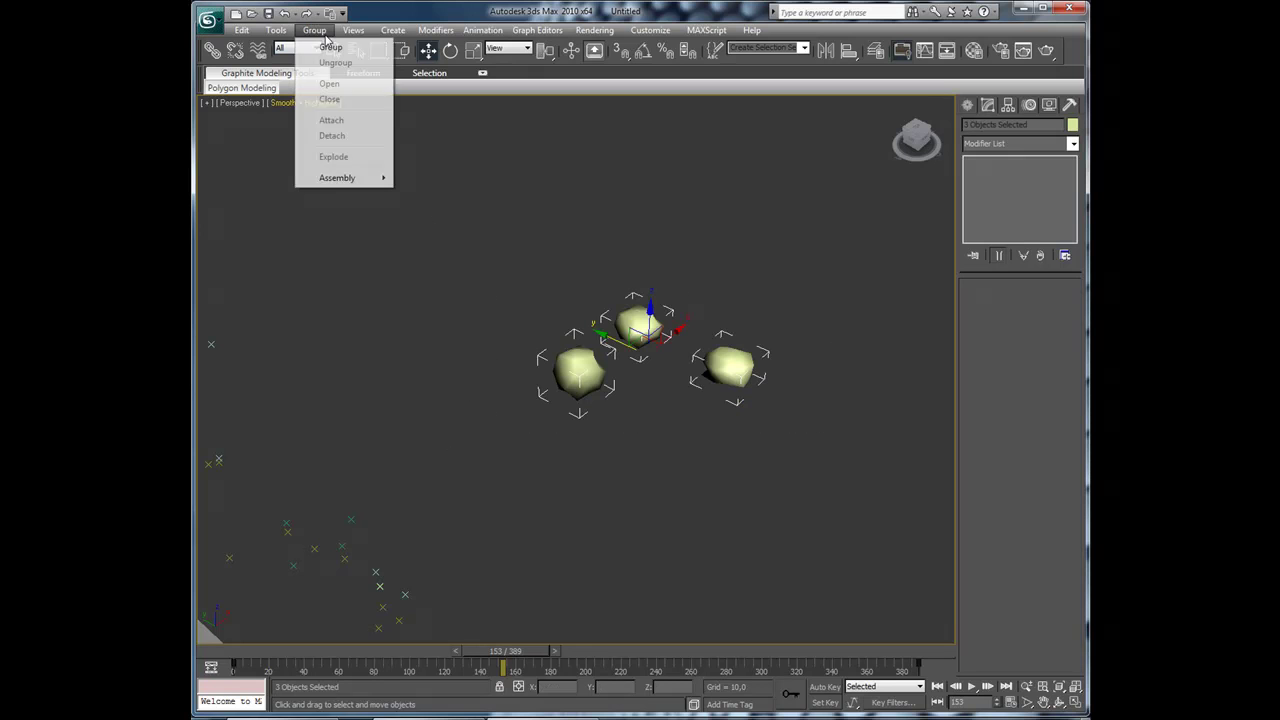
{"action": "left_click", "coordinate": [330, 48]}
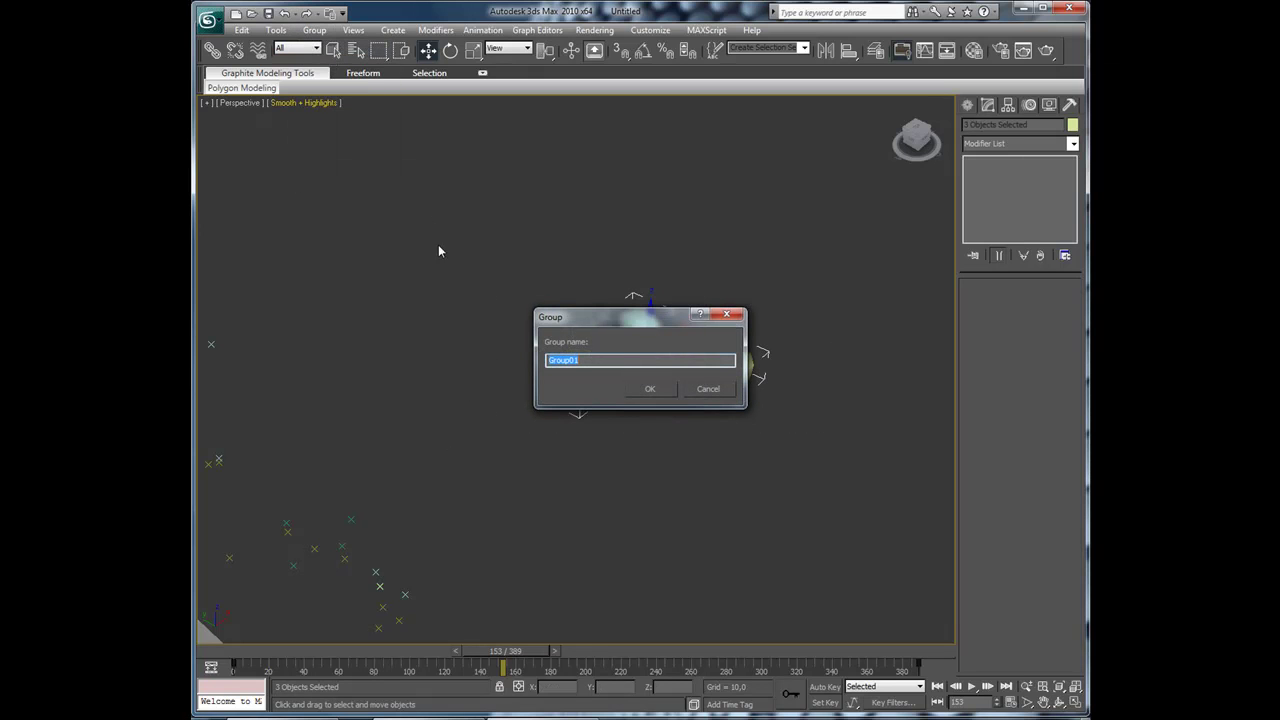
{"action": "type", "text": "Particles"}
{"action": "key", "text": "Return"}
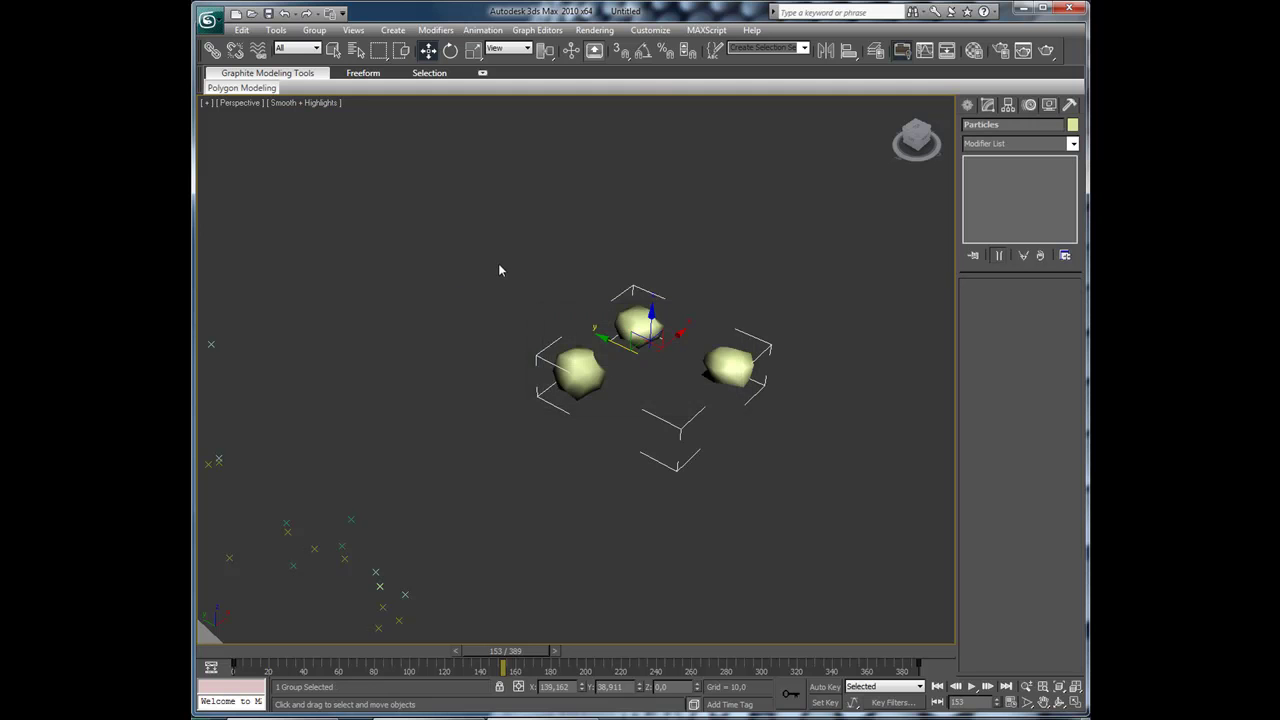
{"action": "left_click", "coordinate": [508, 265]}
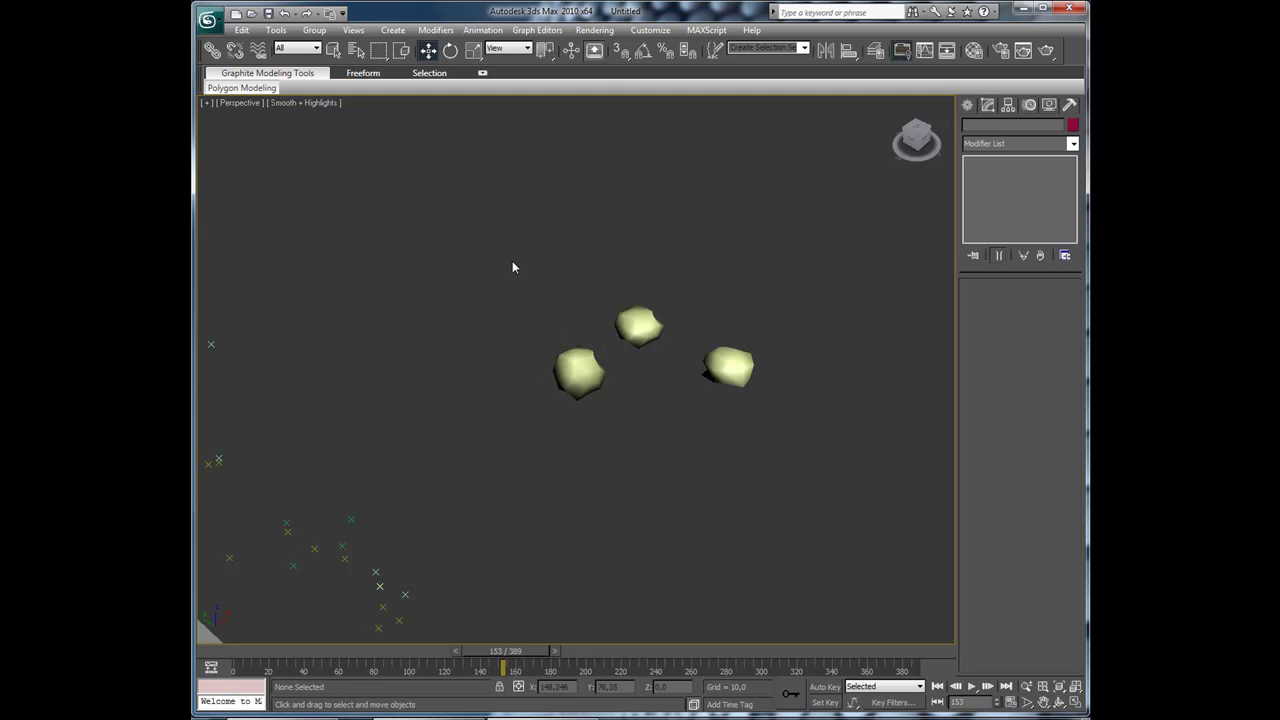
- Create a PF Source particle emitter about 29 long and 33 wide on the ground beside the rocks
{"action": "left_click", "coordinate": [967, 105]}
{"action": "left_click", "coordinate": [1005, 148]}
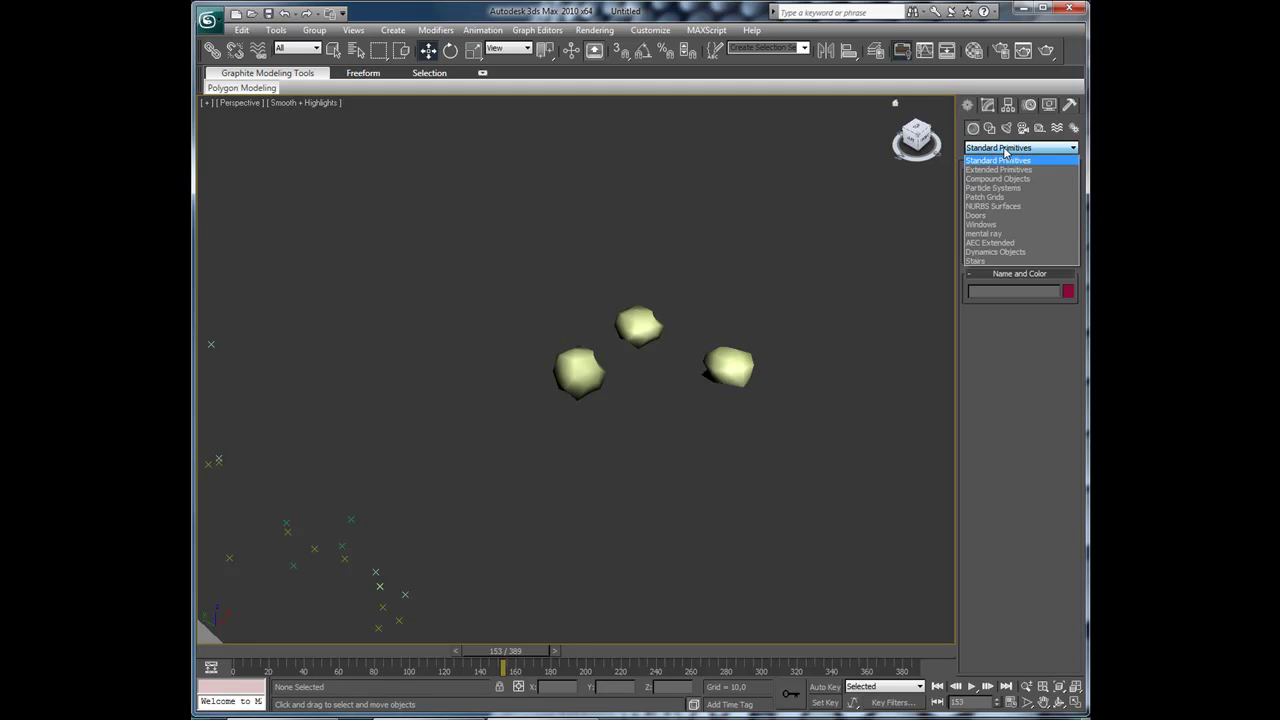
{"action": "left_click", "coordinate": [1002, 188]}
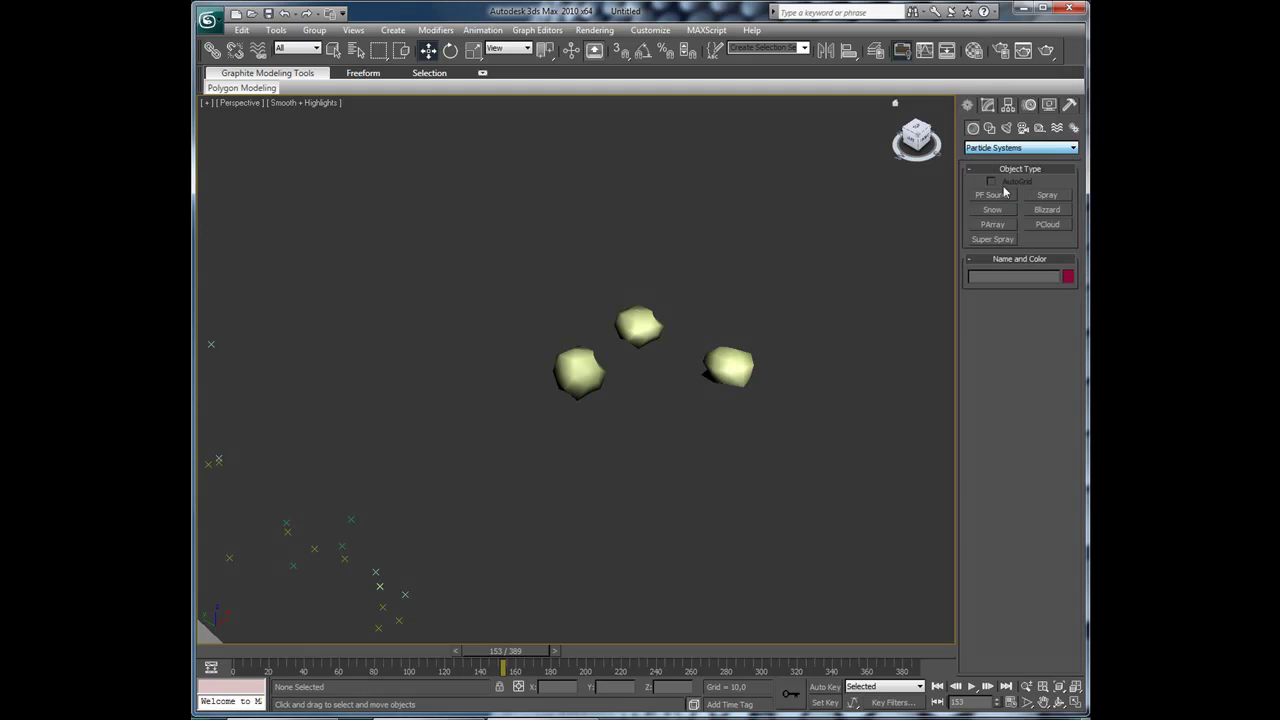
{"action": "left_click", "coordinate": [1002, 198]}
{"action": "middle_click_drag", "start_coordinate": [850, 310], "coordinate": [726, 374], "text": "alt"}
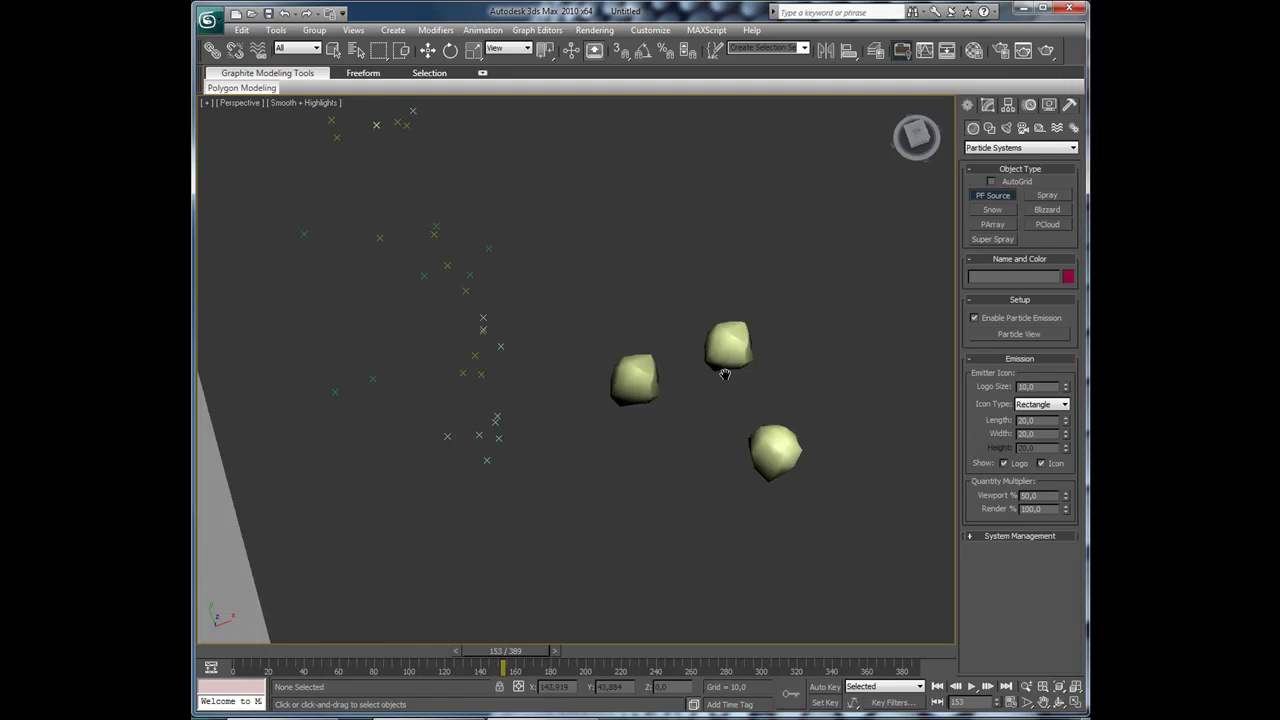
{"action": "scroll", "coordinate": [726, 372], "scroll_direction": "down", "scroll_amount": 6}
{"action": "left_click_drag", "start_coordinate": [651, 428], "coordinate": [734, 457]}
{"action": "middle_click_drag", "start_coordinate": [711, 474], "coordinate": [674, 390], "text": "alt"}
{"action": "scroll", "coordinate": [672, 388], "scroll_direction": "up", "scroll_amount": 3}
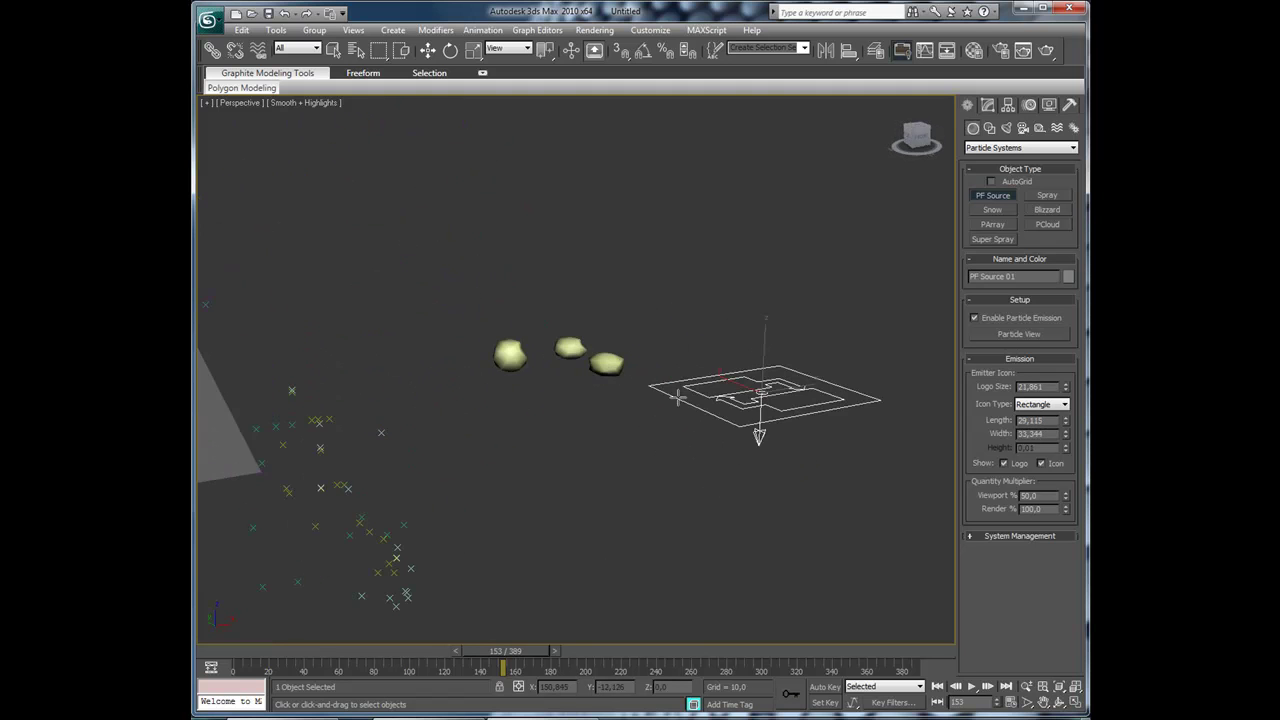
{"action": "middle_click_drag", "start_coordinate": [748, 415], "coordinate": [706, 440]}
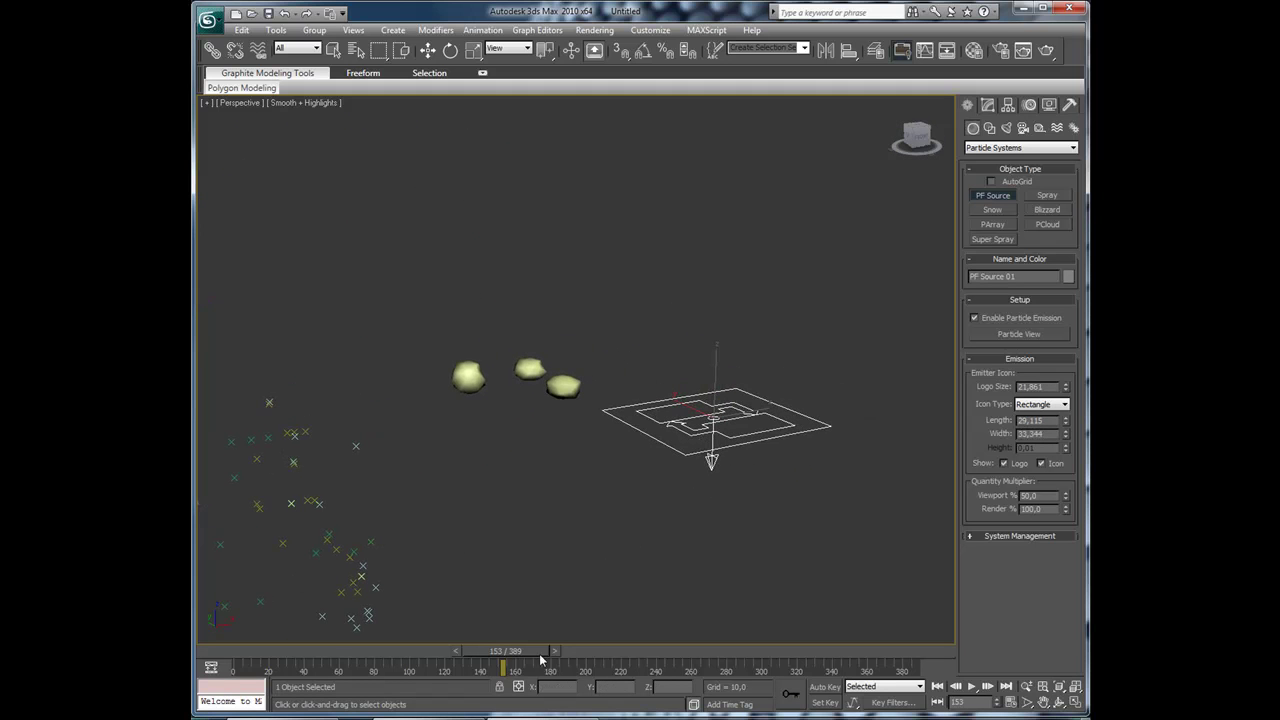
- Return the animation to frame 0 and finish creating the particle emitter
{"action": "left_click_drag", "start_coordinate": [540, 660], "coordinate": [258, 666]}
{"action": "right_click", "coordinate": [641, 572]}
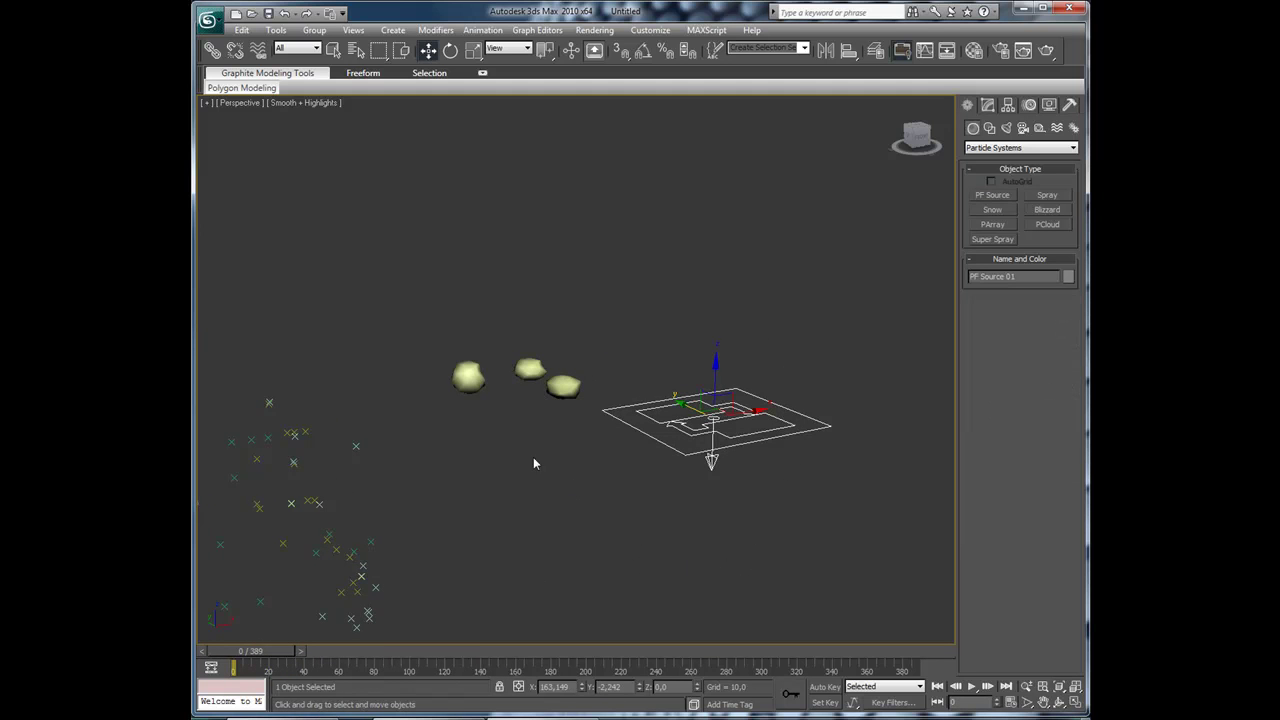
{"action": "middle_click_drag", "start_coordinate": [555, 433], "coordinate": [563, 437]}
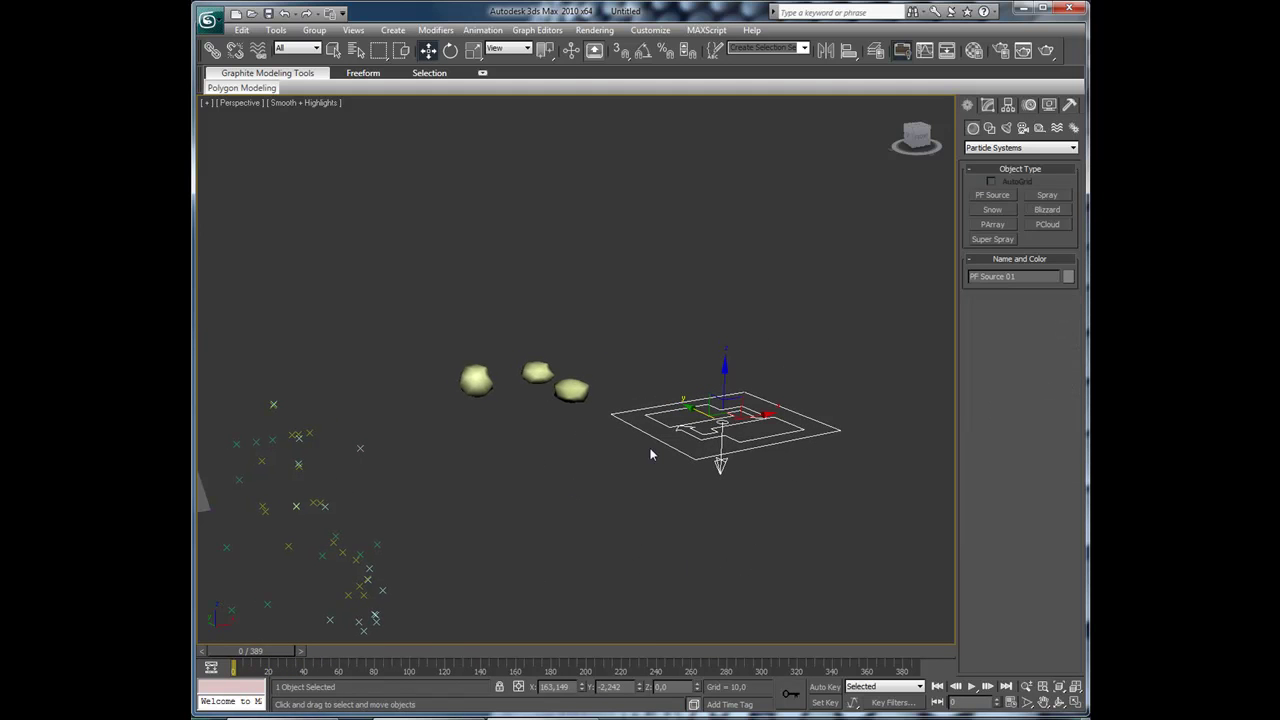
- Open Particle View and arrange it beside a view of the broken slab and the ring surface around its hole
{"action": "key", "text": "6"}
{"action": "left_click_drag", "start_coordinate": [428, 78], "coordinate": [734, 77]}
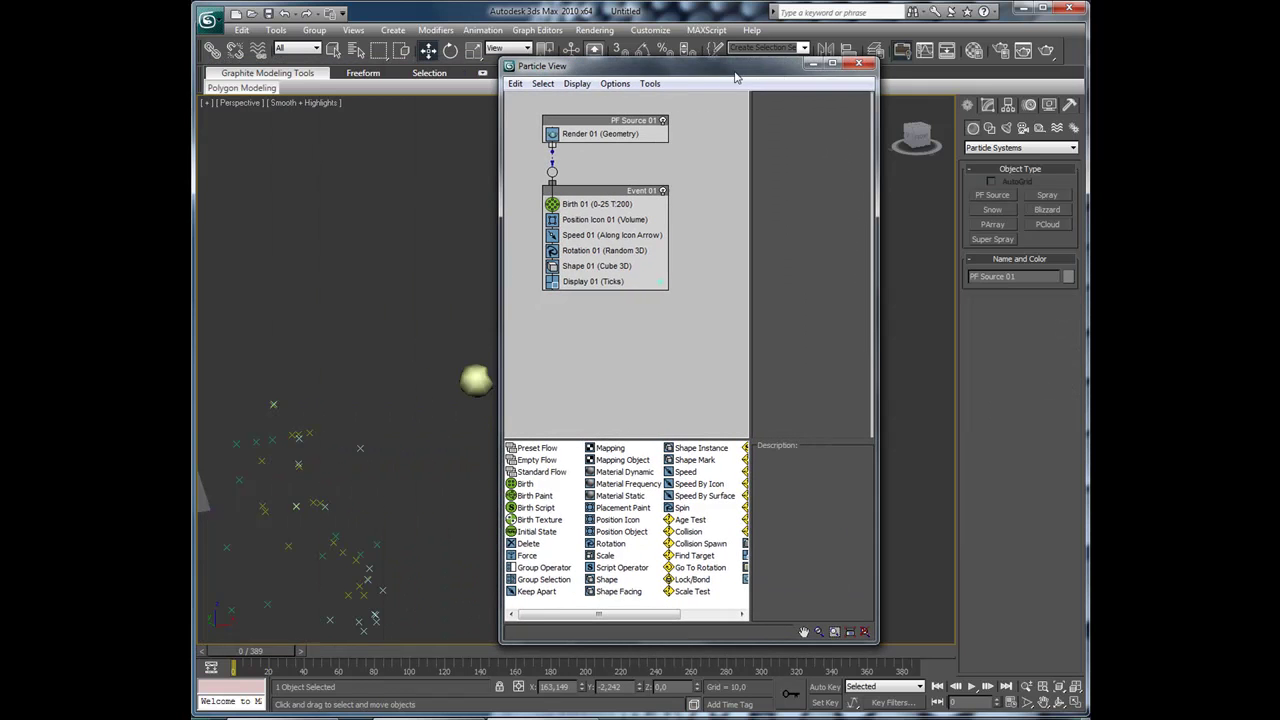
{"action": "middle_click_drag", "start_coordinate": [413, 397], "coordinate": [386, 392], "text": "alt"}
{"action": "scroll", "coordinate": [326, 460], "scroll_direction": "up", "scroll_amount": 5}
{"action": "middle_click_drag", "start_coordinate": [326, 460], "coordinate": [911, 360]}
{"action": "middle_click_drag", "start_coordinate": [443, 473], "coordinate": [352, 399], "text": "alt"}
{"action": "middle_click_drag", "start_coordinate": [284, 450], "coordinate": [267, 381], "text": "alt"}
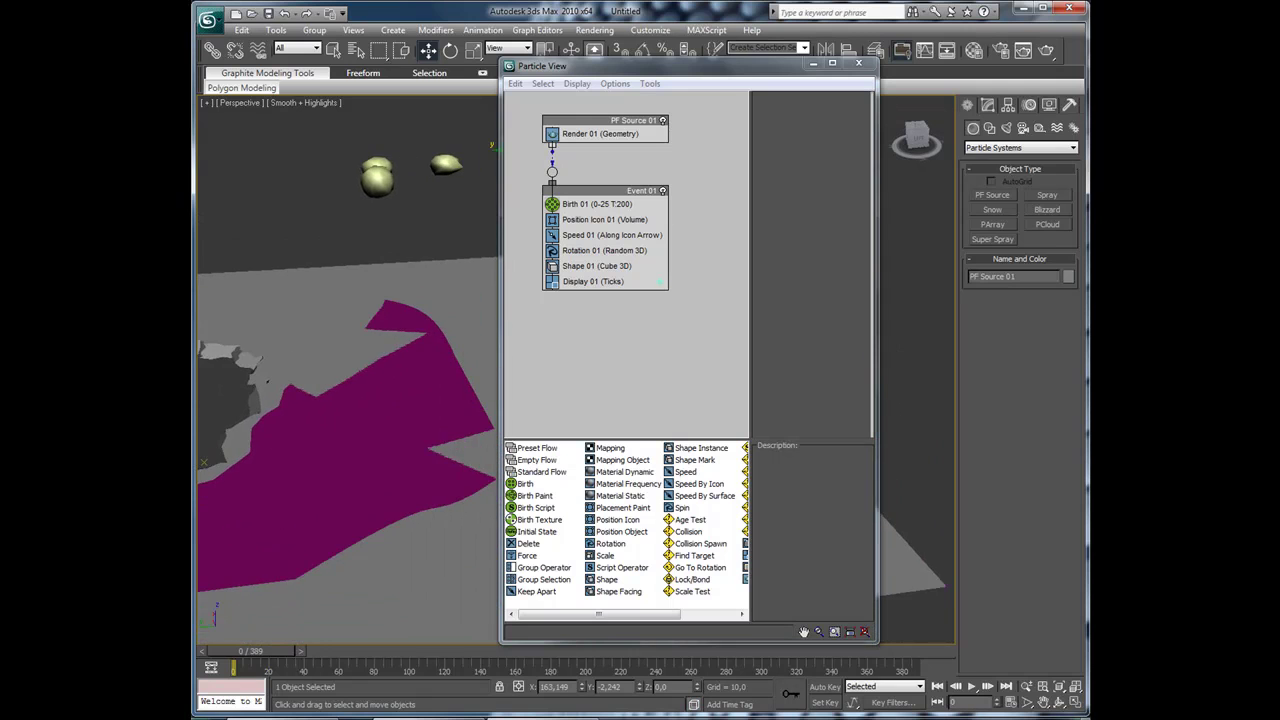
{"action": "middle_click_drag", "start_coordinate": [375, 392], "coordinate": [398, 381], "text": "alt"}
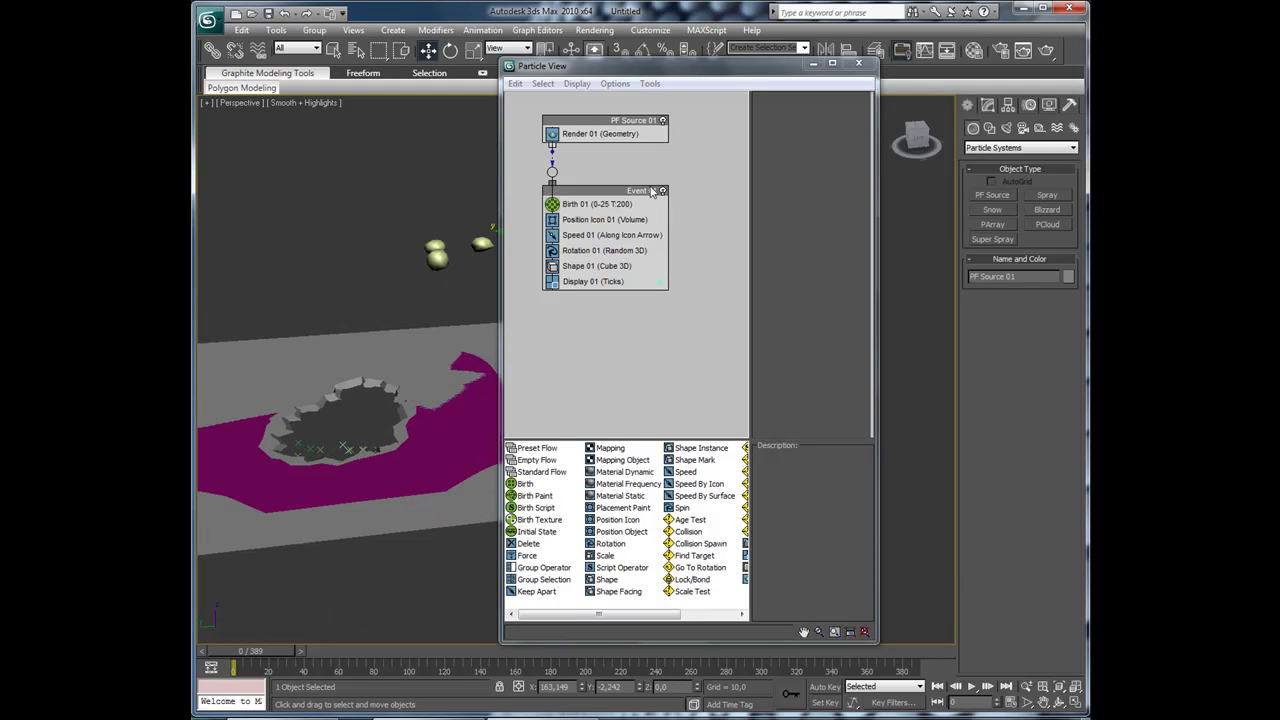
- Replace the Position Icon operator in Event 01 with a Position Object operator and delete the Speed operator
{"action": "left_click", "coordinate": [596, 221]}
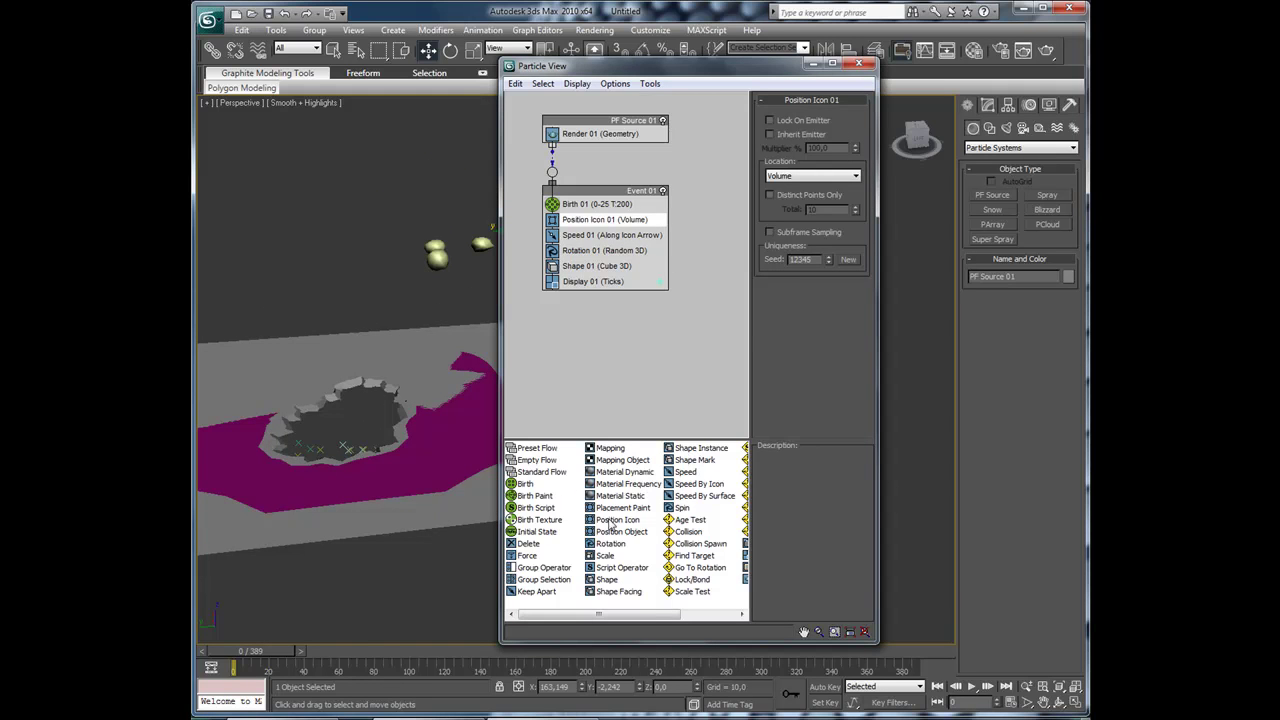
{"action": "left_click_drag", "start_coordinate": [616, 532], "coordinate": [607, 226]}
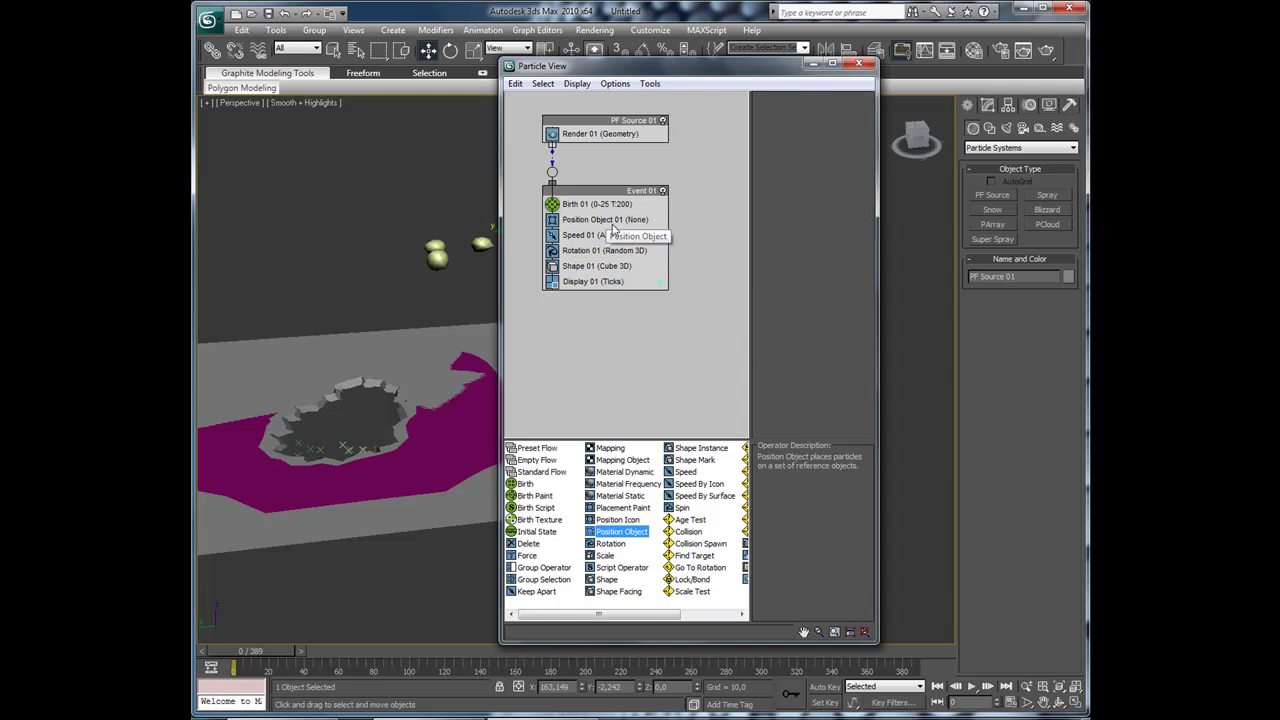
{"action": "left_click", "coordinate": [645, 233]}
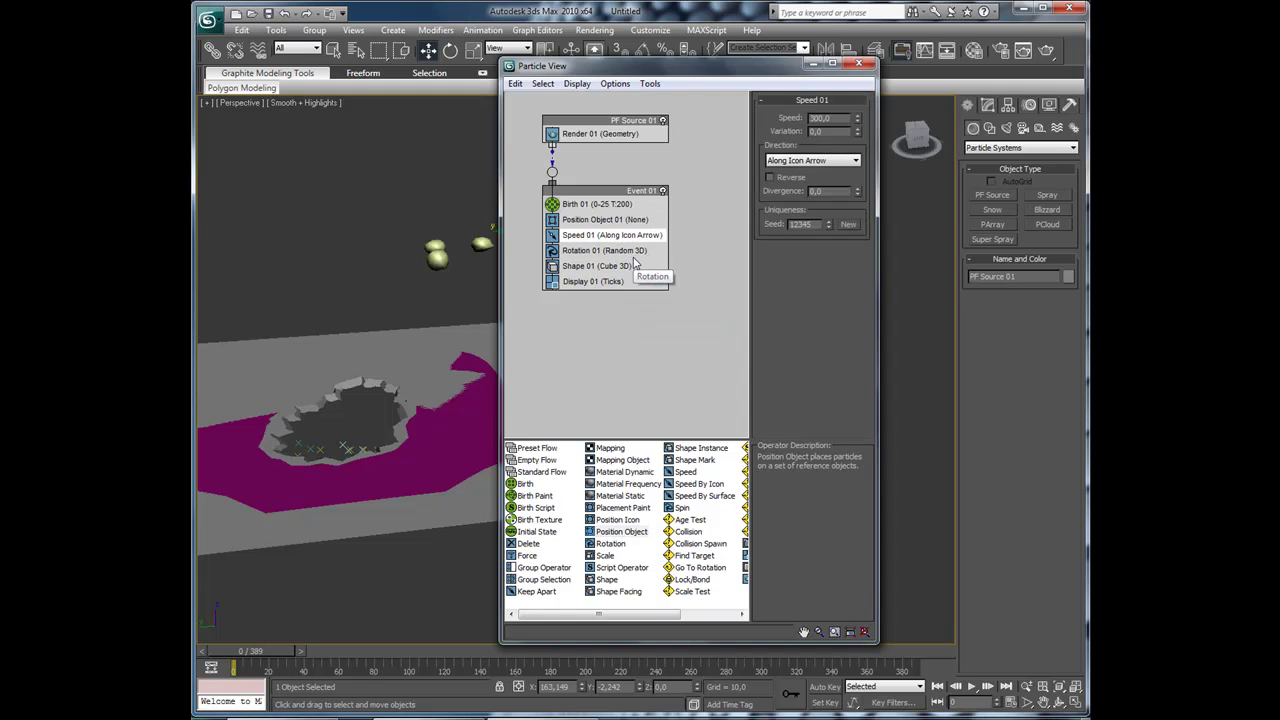
{"action": "key", "text": "Delete"}
- Replace the cube Shape operator in Event 01 with a Shape Instance operator
{"action": "left_click", "coordinate": [585, 234]}
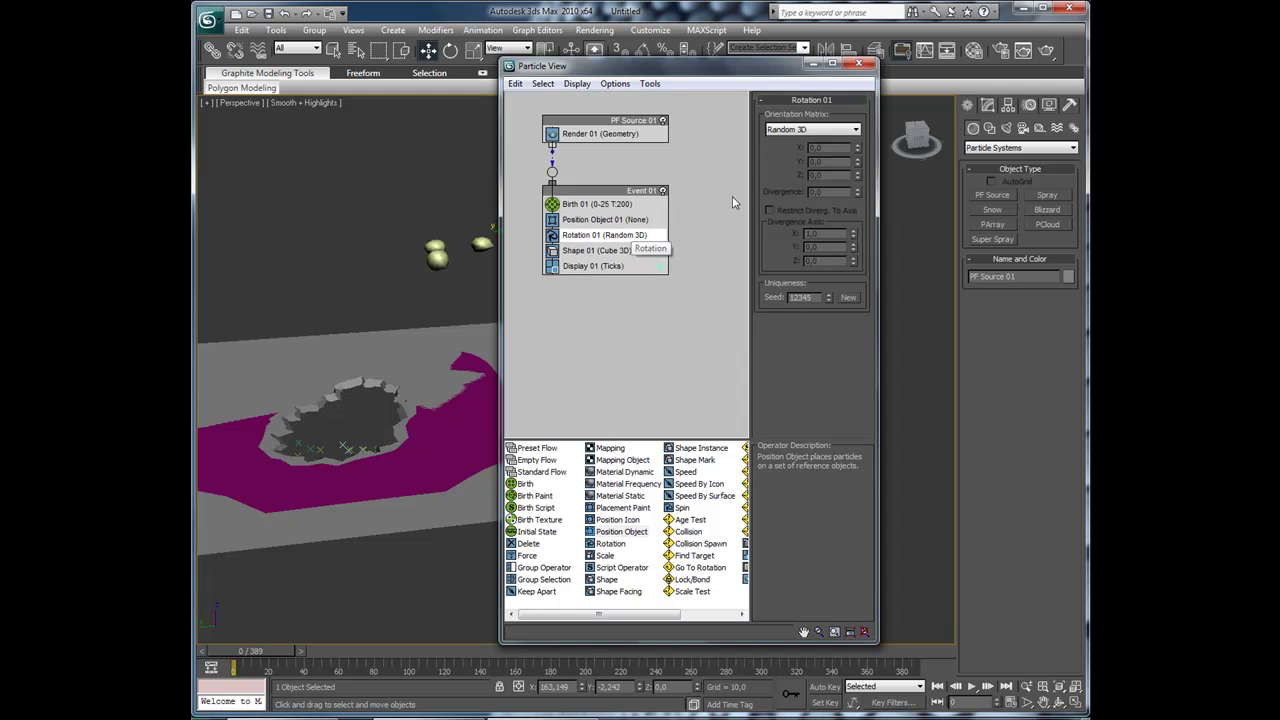
{"action": "left_click", "coordinate": [570, 252]}
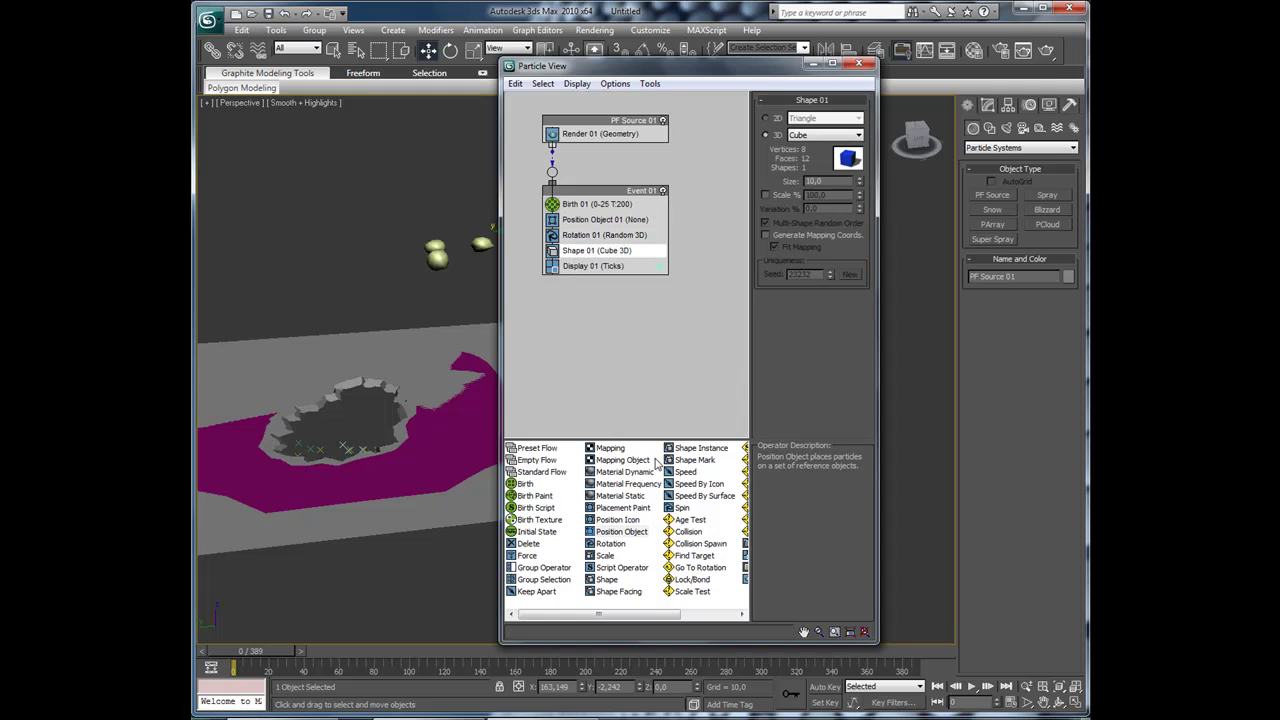
{"action": "left_click_drag", "start_coordinate": [695, 455], "coordinate": [605, 251]}
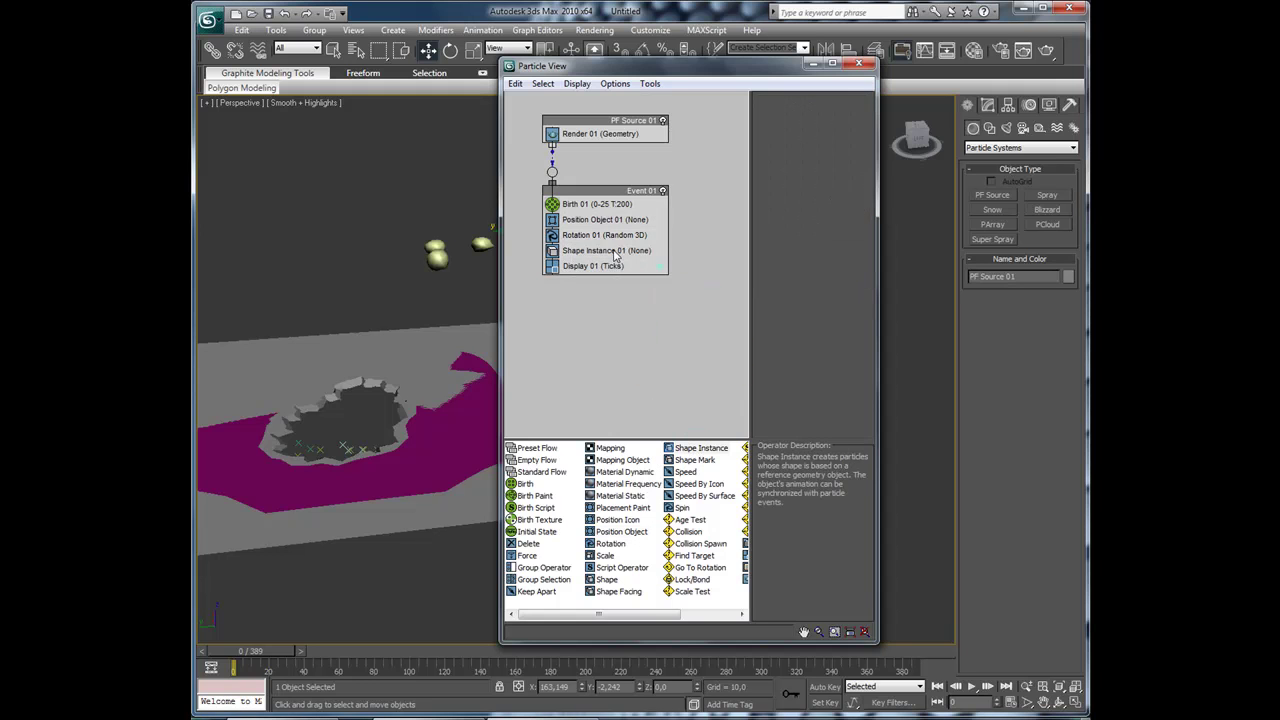
- Set the Display operator in Event 01 to show the particles as Geometry
{"action": "left_click", "coordinate": [612, 267]}
{"action": "left_click", "coordinate": [835, 121]}
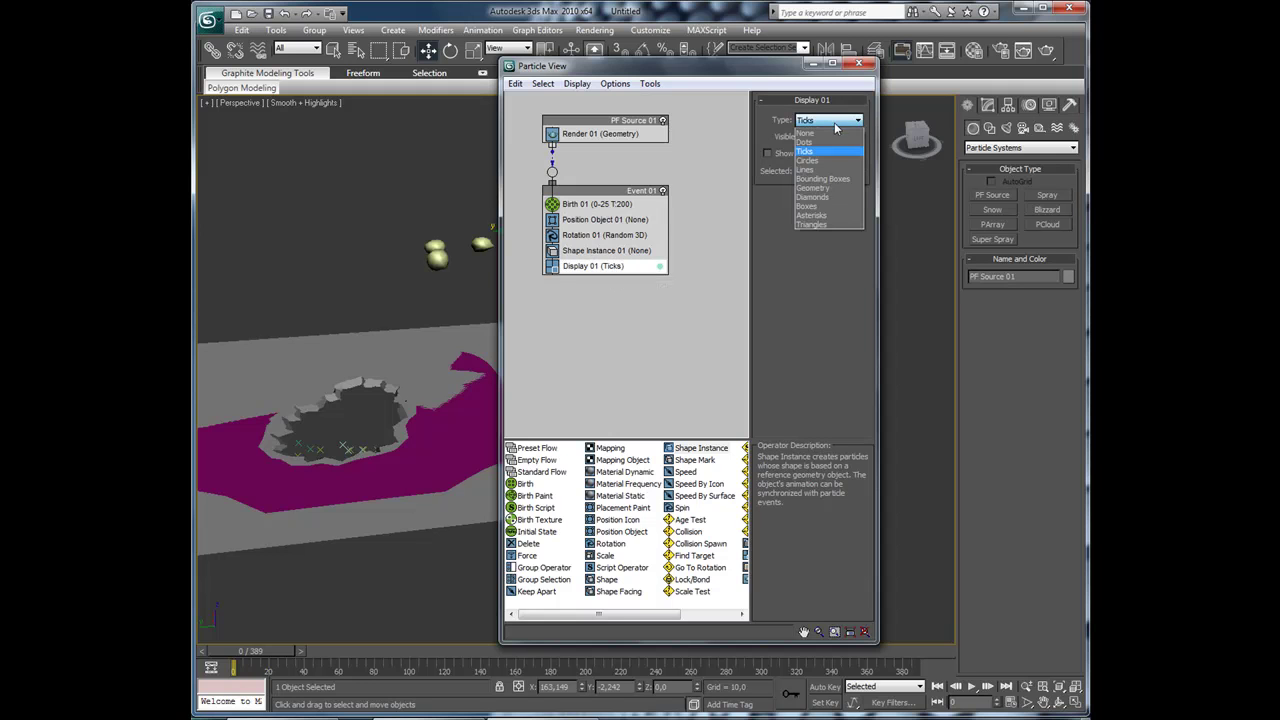
{"action": "left_click", "coordinate": [823, 188]}
- Add the magenta ring surface Line02 as the emitter object of the Position Object operator
{"action": "left_click", "coordinate": [608, 221]}
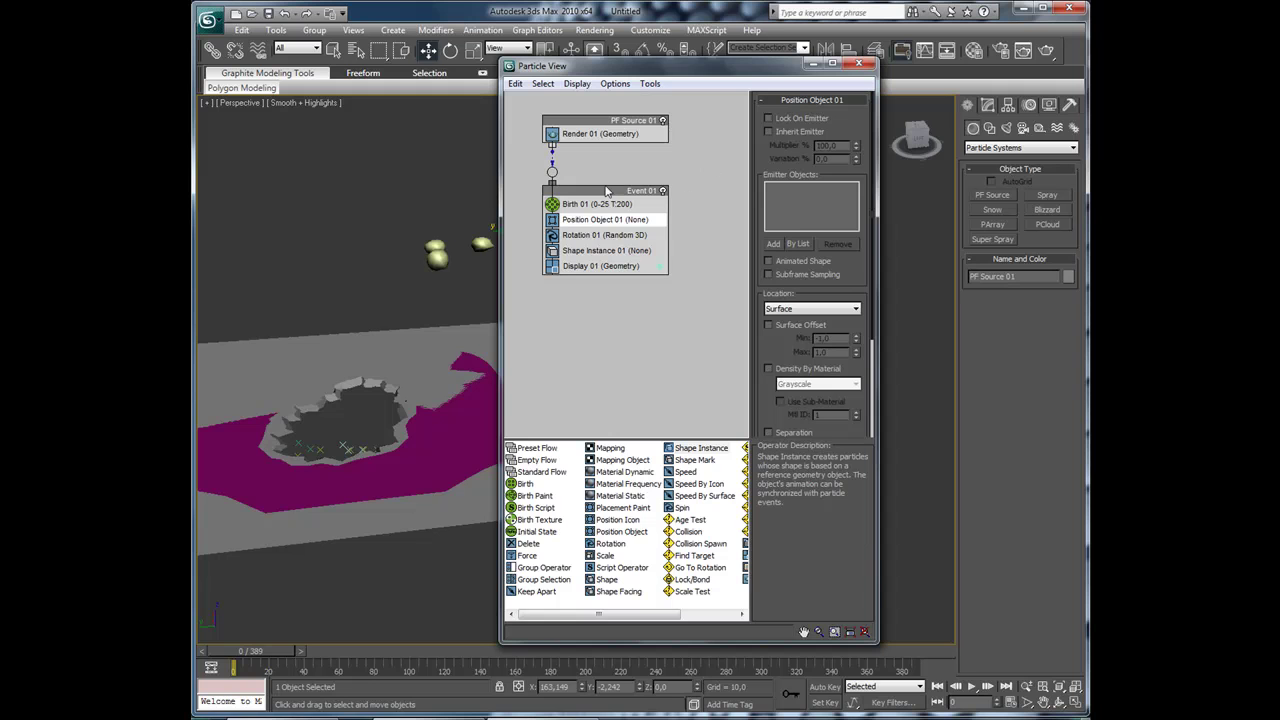
{"action": "left_click", "coordinate": [773, 244]}
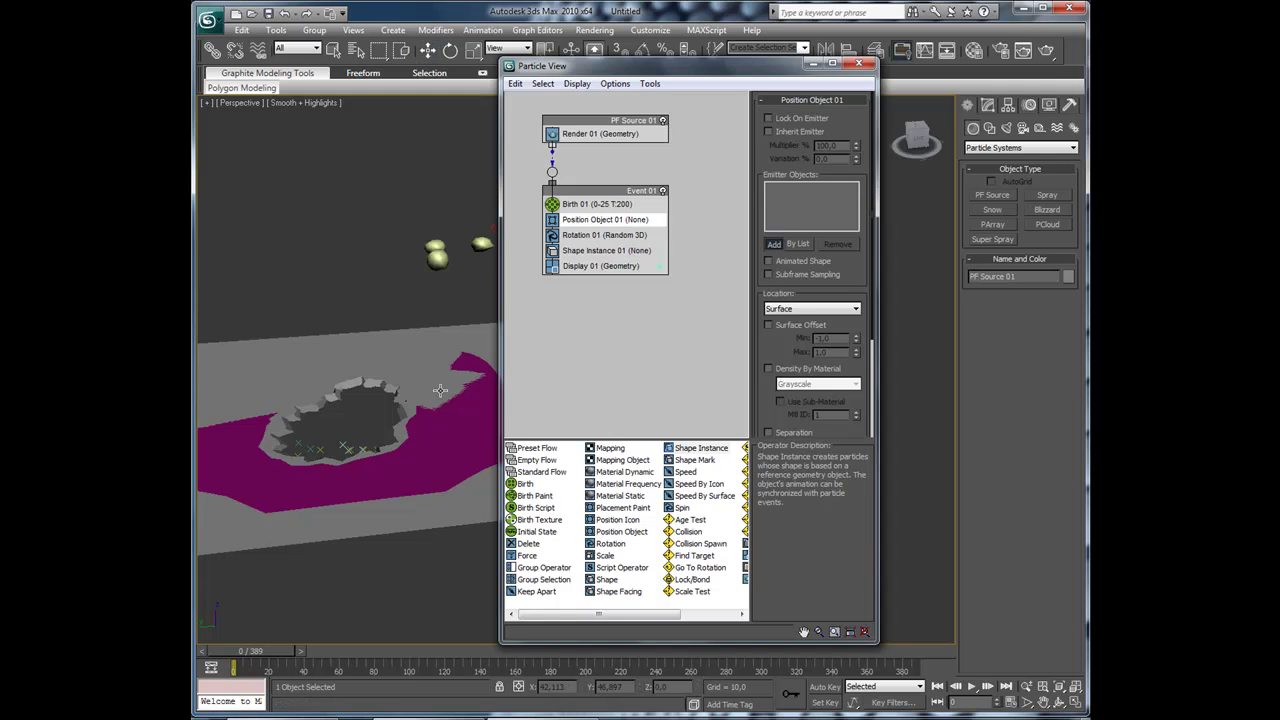
{"action": "left_click", "coordinate": [409, 468]}
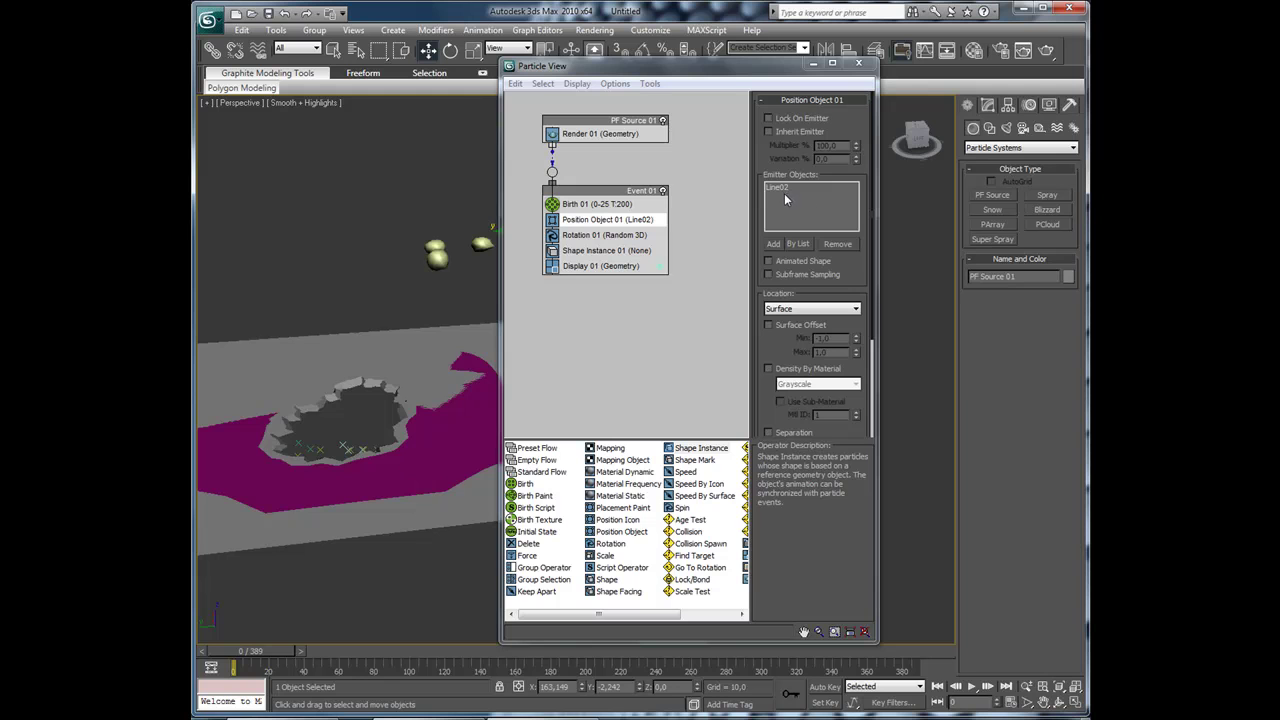
- Assign the rock group Particles as the Shape Instance geometry and separate the particles by group members
{"action": "left_click", "coordinate": [590, 251]}
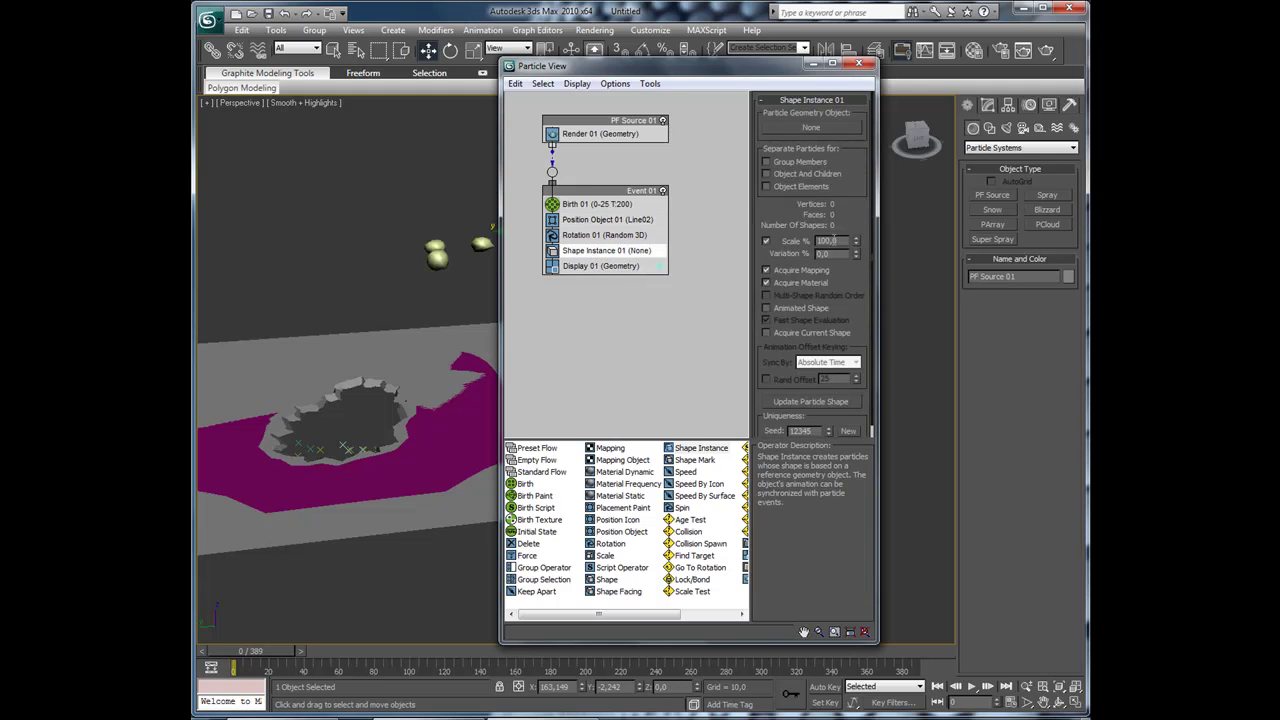
{"action": "left_click", "coordinate": [792, 129]}
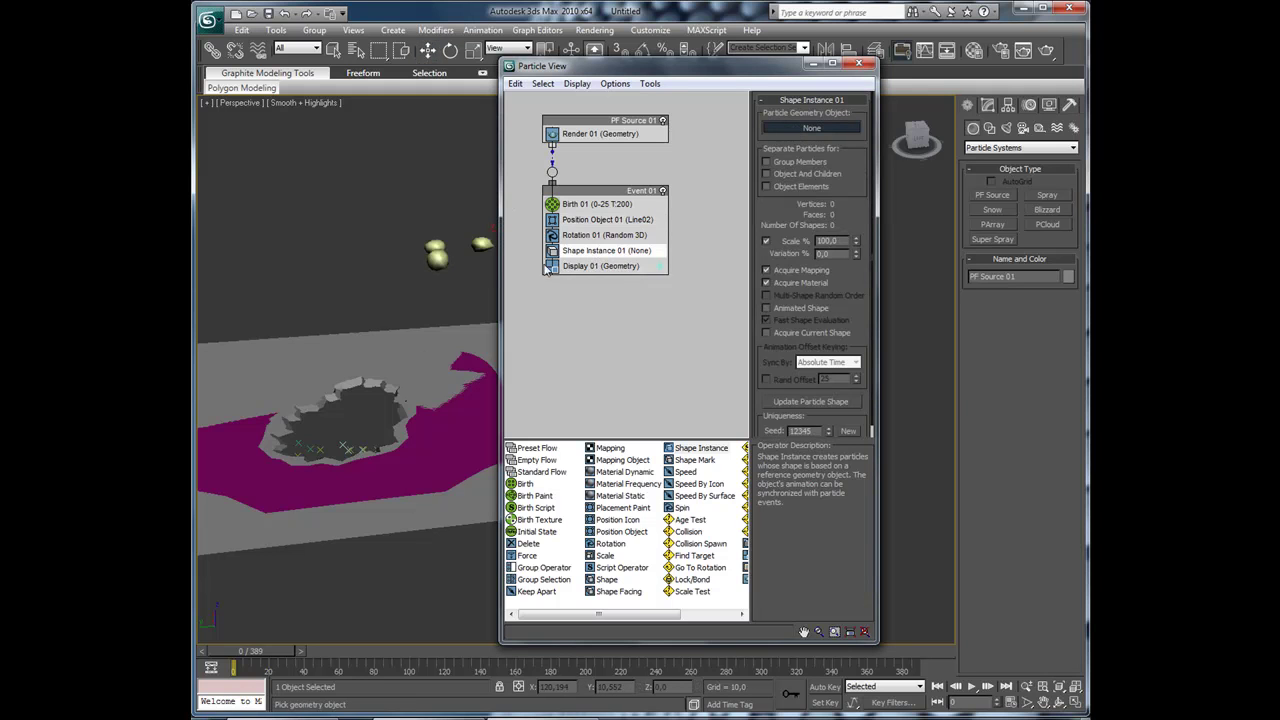
{"action": "left_click", "coordinate": [437, 258]}
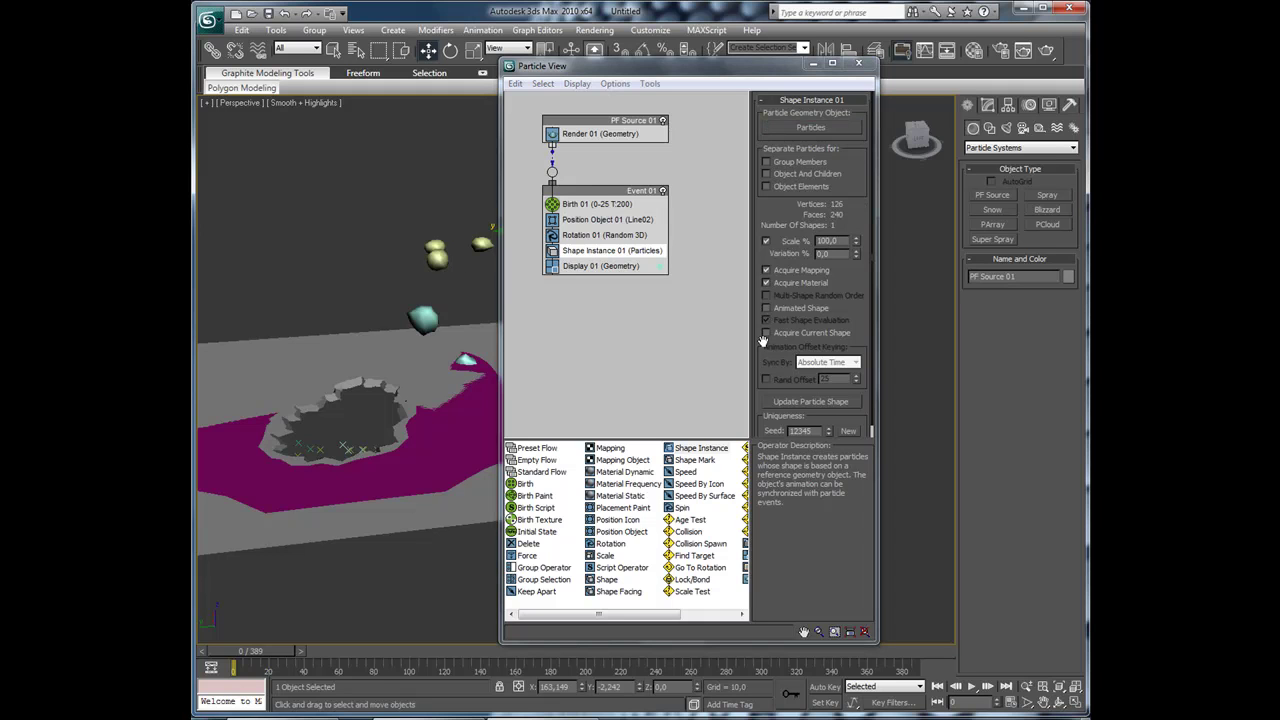
{"action": "left_click", "coordinate": [767, 162]}
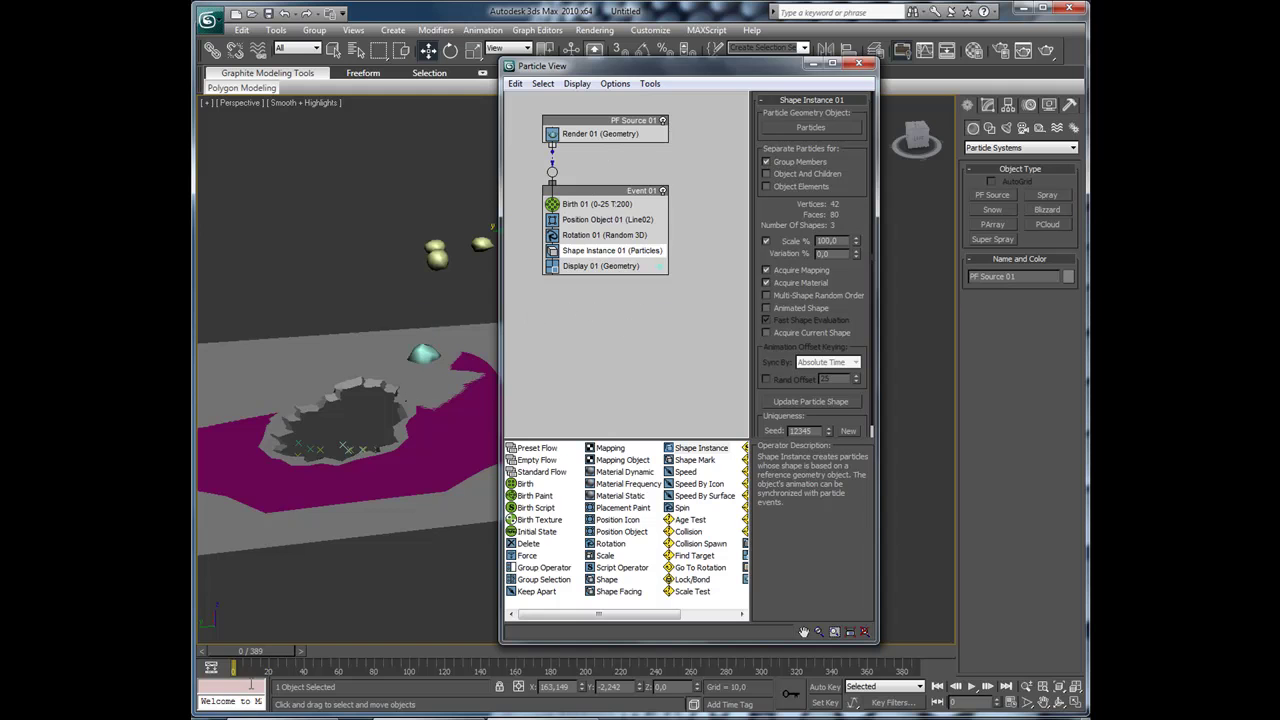
- Set the Birth operator's Emit Start and Emit Stop to -5 and scrub the animation to frame 156
{"action": "mouse_move", "coordinate": [256, 649]}
{"action": "left_mouse_down"}
{"action": "mouse_move", "coordinate": [317, 651]}
{"action": "mouse_move", "coordinate": [244, 651]}
{"action": "mouse_move", "coordinate": [280, 649]}
{"action": "left_mouse_up"}
{"action": "left_click", "coordinate": [612, 206]}
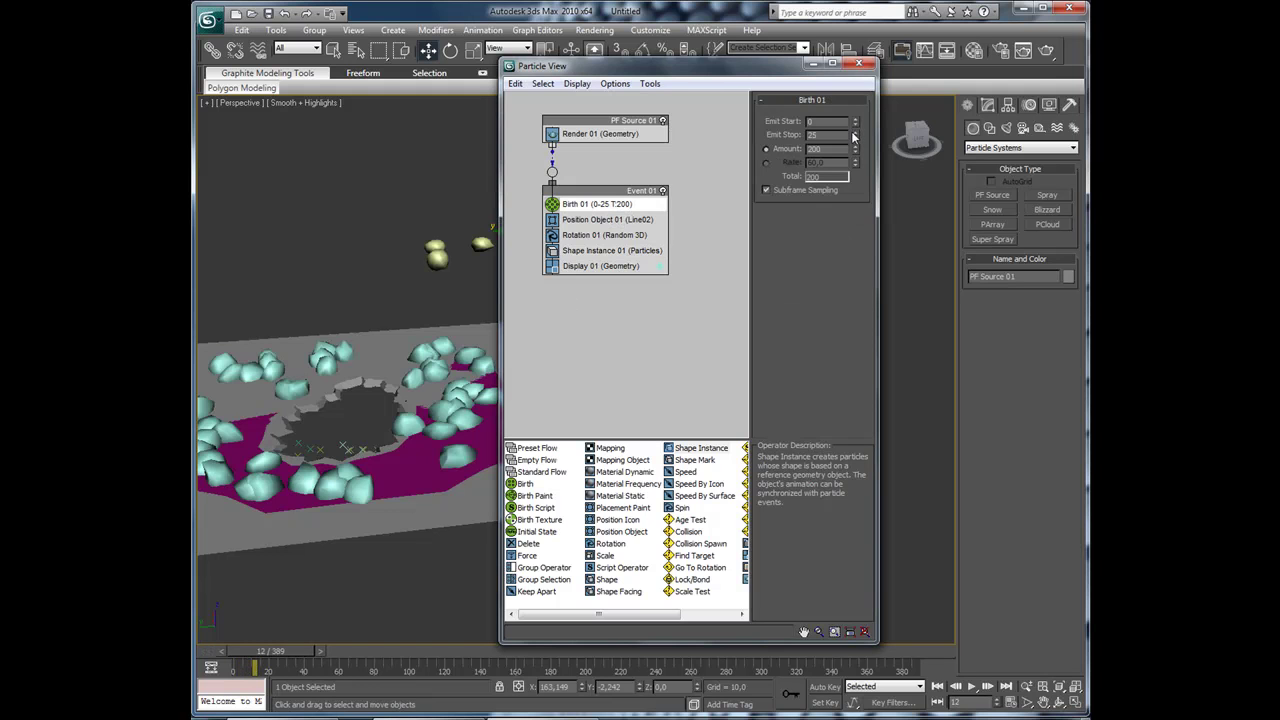
{"action": "left_click_drag", "start_coordinate": [856, 127], "coordinate": [852, 136]}
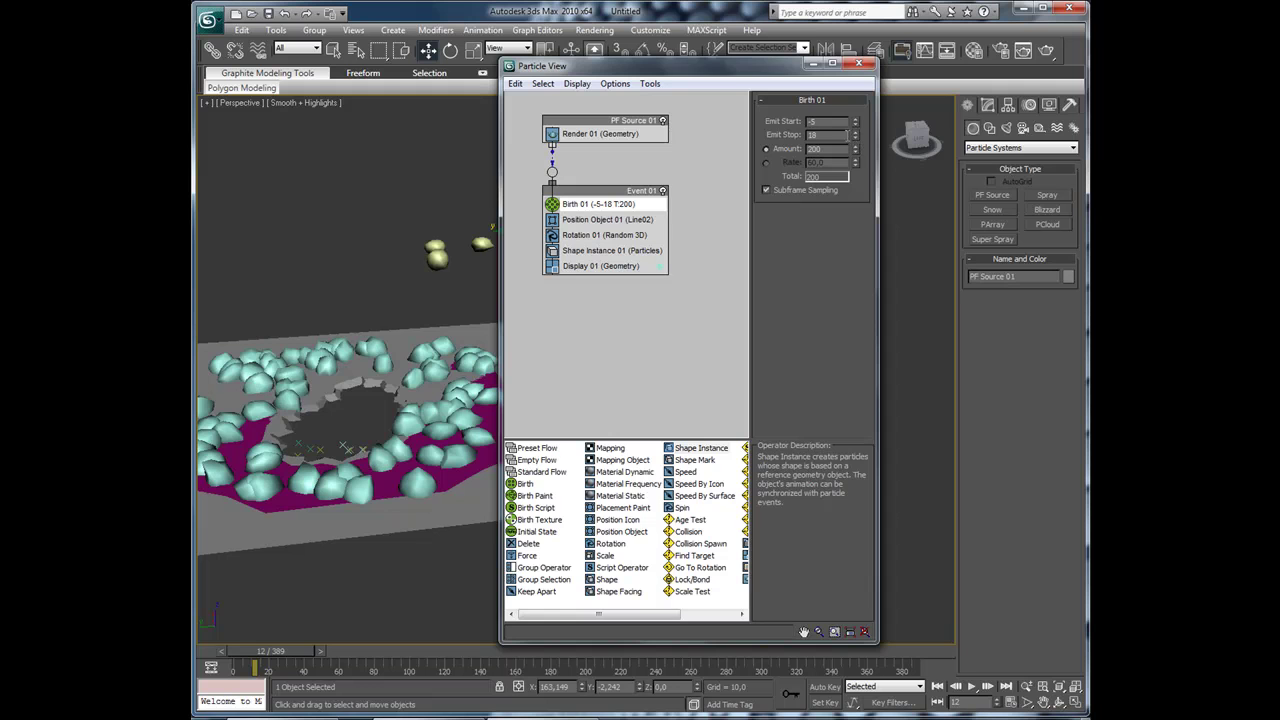
{"action": "type", "text": "-1"}
{"action": "key", "text": "Return"}
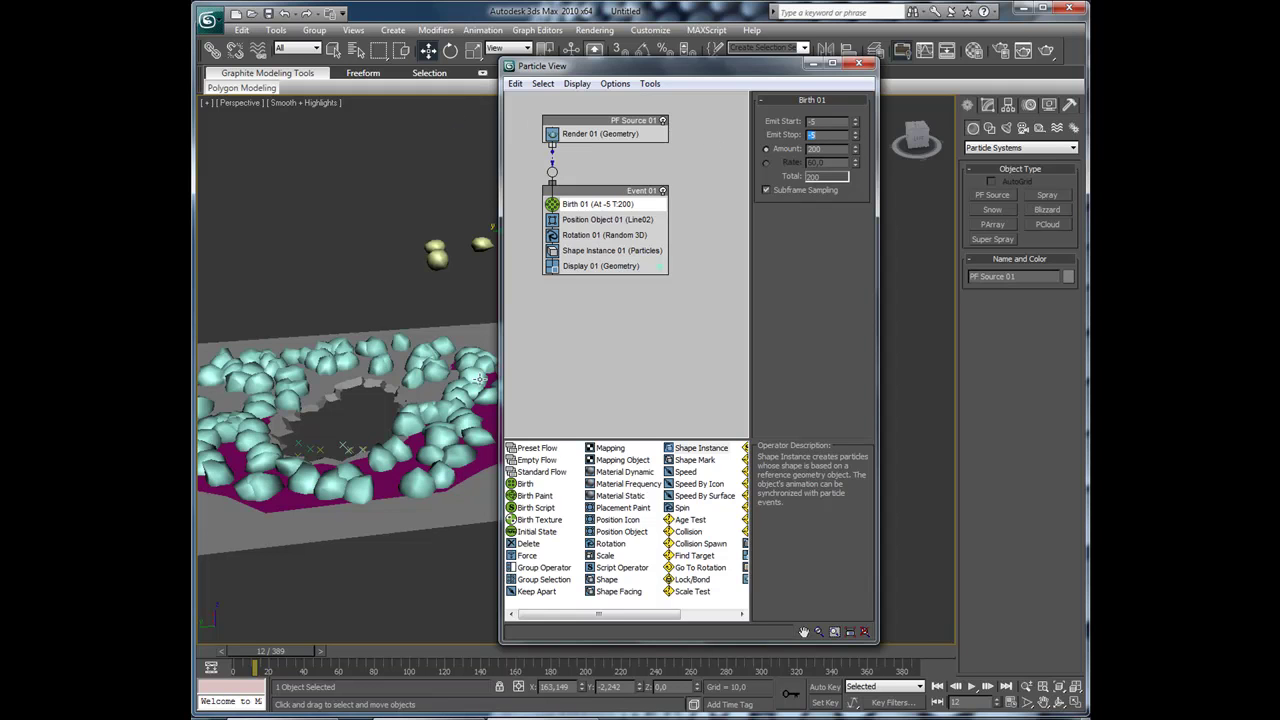
{"action": "left_click_drag", "start_coordinate": [289, 653], "coordinate": [528, 652]}
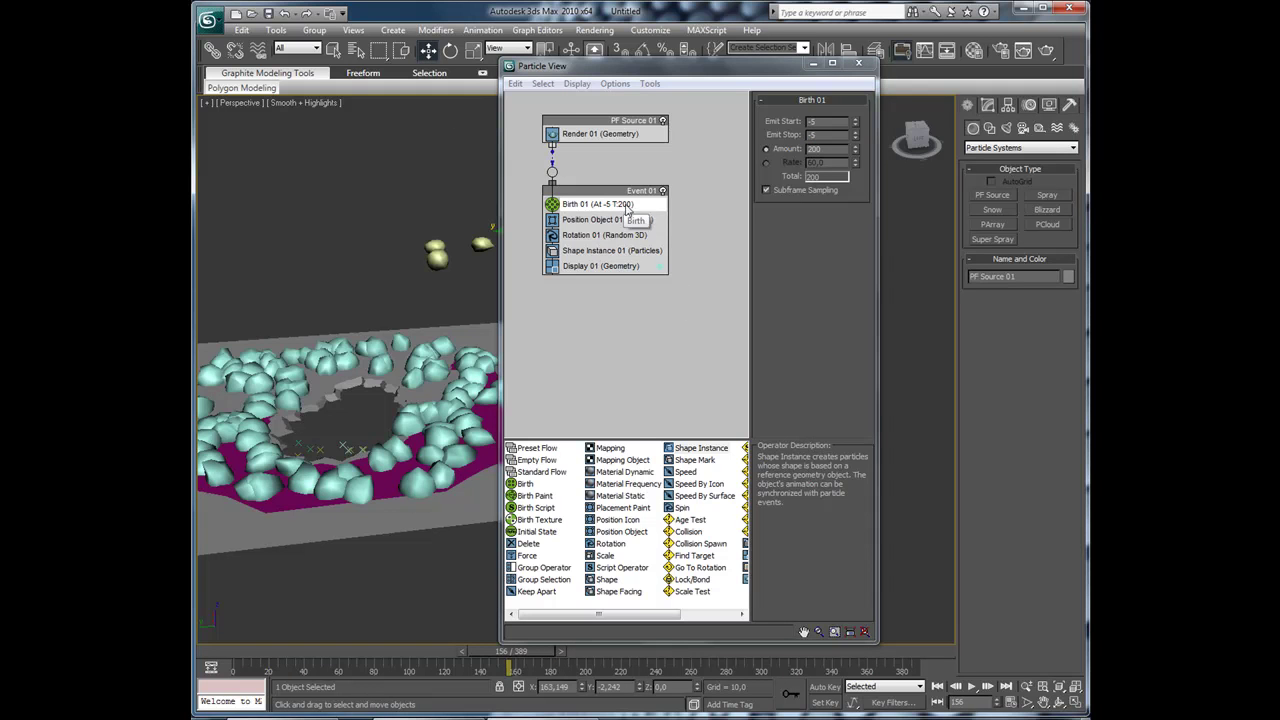
- Set the Shape Instance scale to 9% with 73% variation so the rocks become small, uneven debris
{"action": "left_click", "coordinate": [590, 251]}
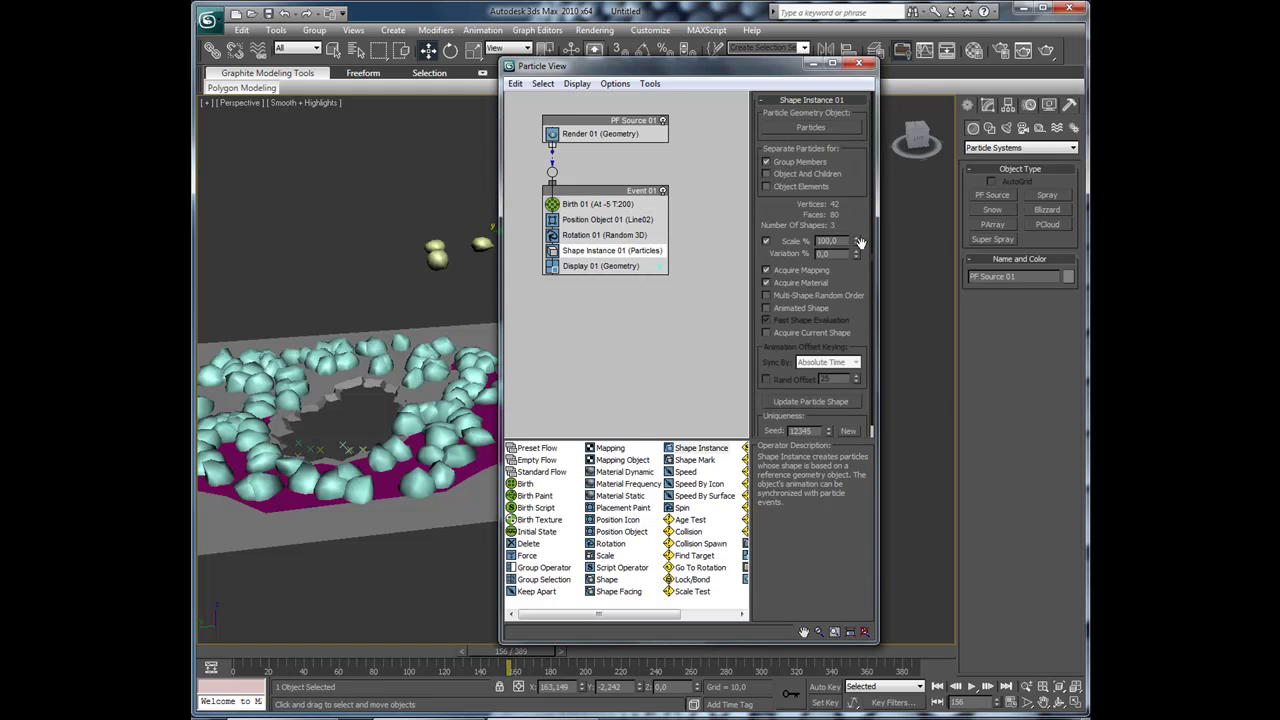
{"action": "left_click_drag", "start_coordinate": [857, 241], "coordinate": [773, 326]}
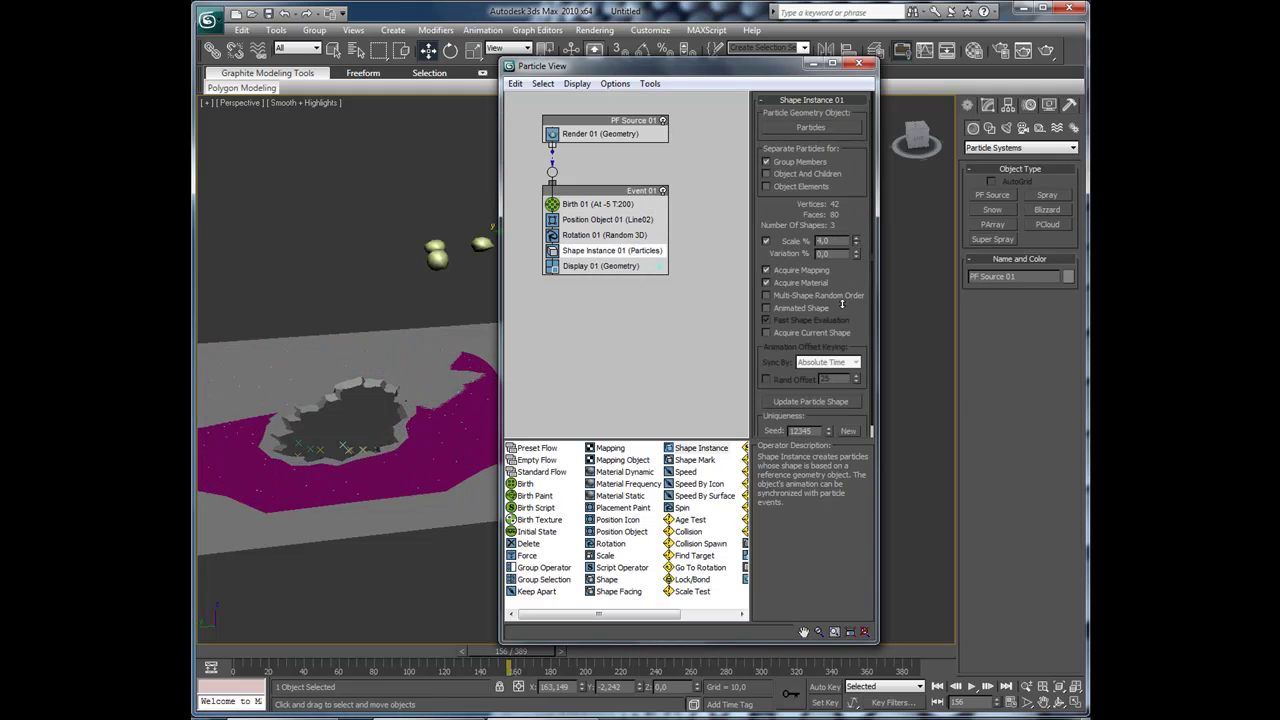
{"action": "scroll", "coordinate": [370, 463], "scroll_direction": "up", "scroll_amount": 8}
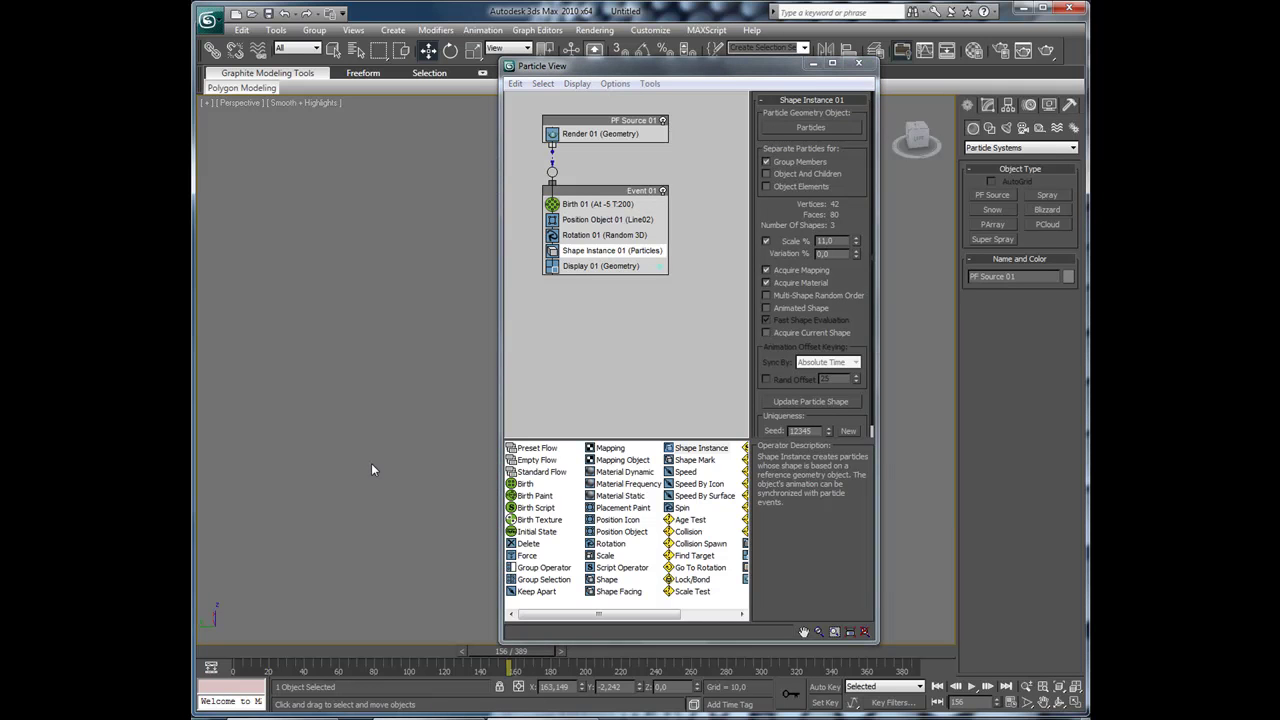
{"action": "scroll", "coordinate": [365, 459], "scroll_direction": "down", "scroll_amount": 6}
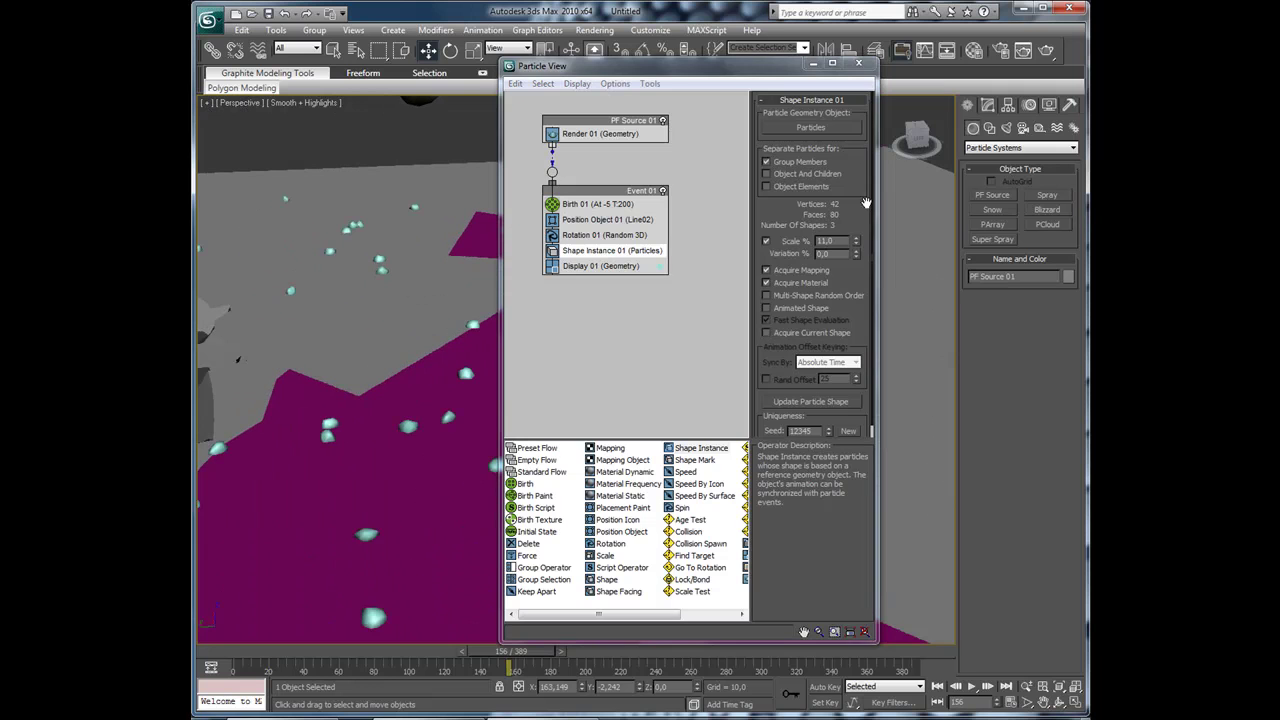
{"action": "mouse_move", "coordinate": [854, 259]}
{"action": "left_mouse_down"}
{"action": "mouse_move", "coordinate": [858, 206]}
{"action": "mouse_move", "coordinate": [857, 241]}
{"action": "left_mouse_up"}
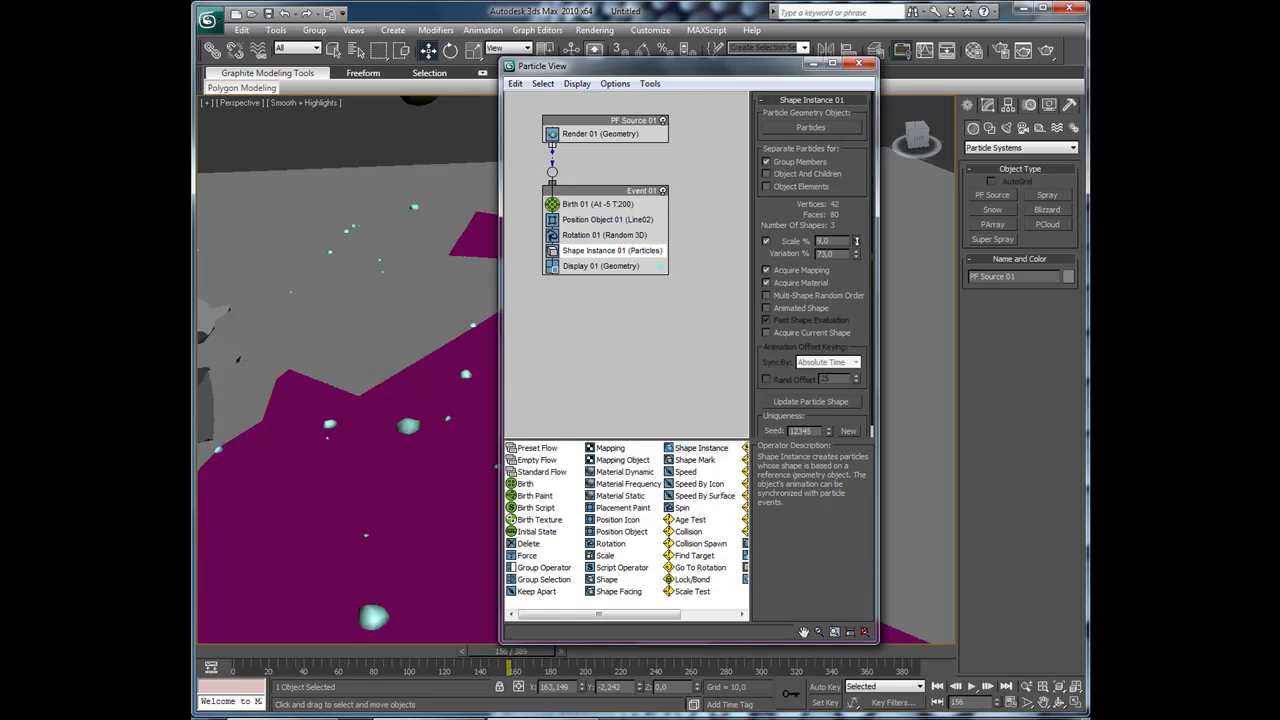
{"action": "scroll", "coordinate": [386, 394], "scroll_direction": "down", "scroll_amount": 5}
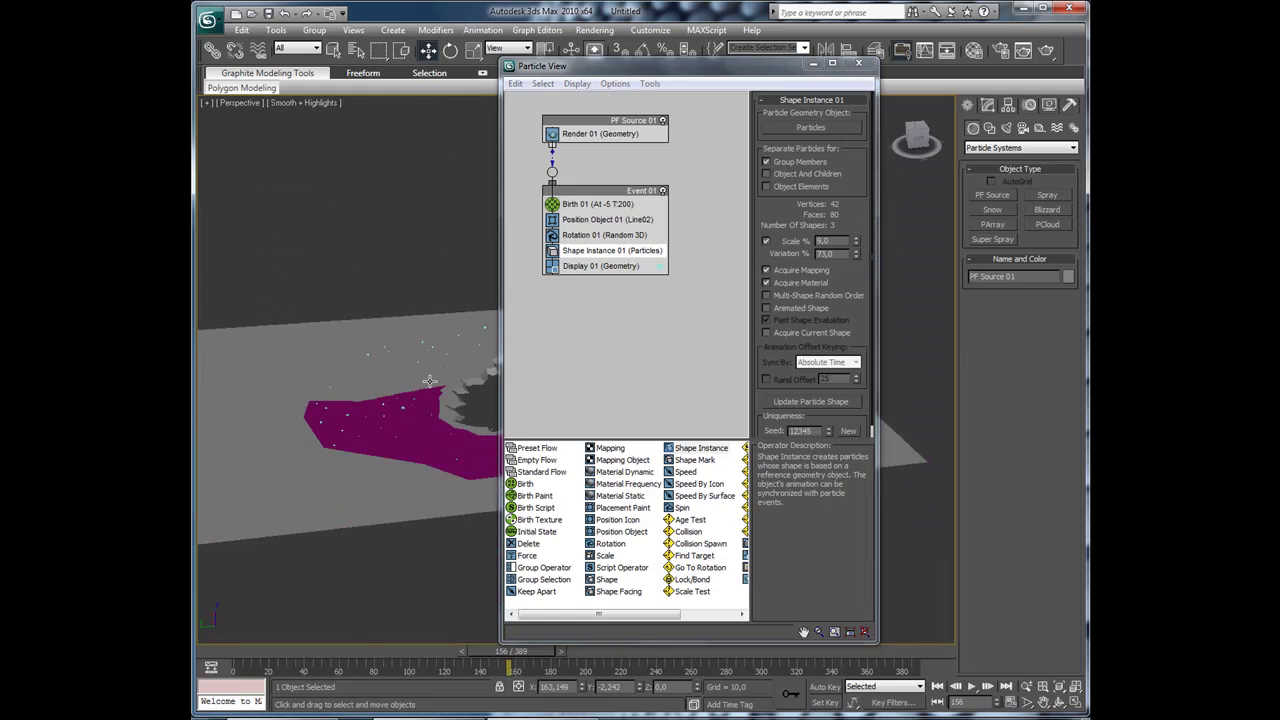
- Raise the Birth operator's particle amount to 1739 for denser debris around the hole
{"action": "left_click", "coordinate": [596, 206]}
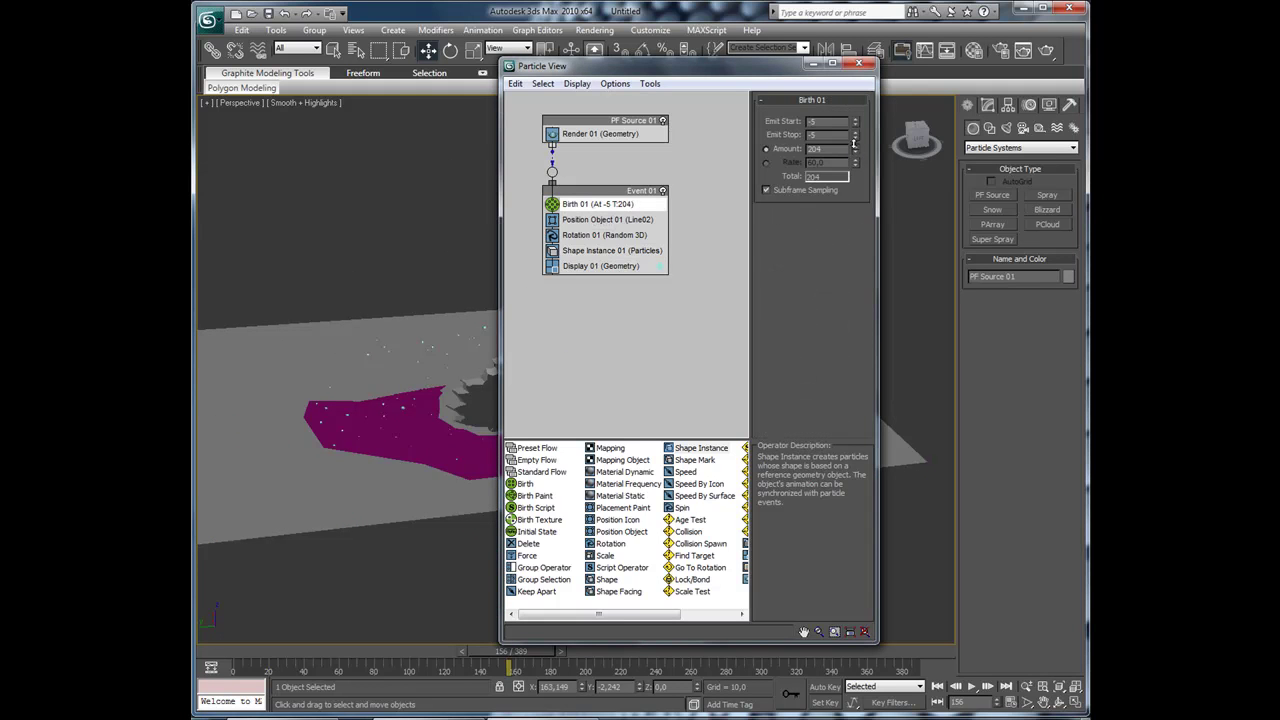
{"action": "left_click_drag", "start_coordinate": [851, 122], "coordinate": [832, 655]}
{"action": "left_click_drag", "start_coordinate": [816, 528], "coordinate": [806, 628]}
{"action": "middle_click_drag", "start_coordinate": [356, 348], "coordinate": [250, 356]}
{"action": "scroll", "coordinate": [340, 374], "scroll_direction": "down", "scroll_amount": 3}
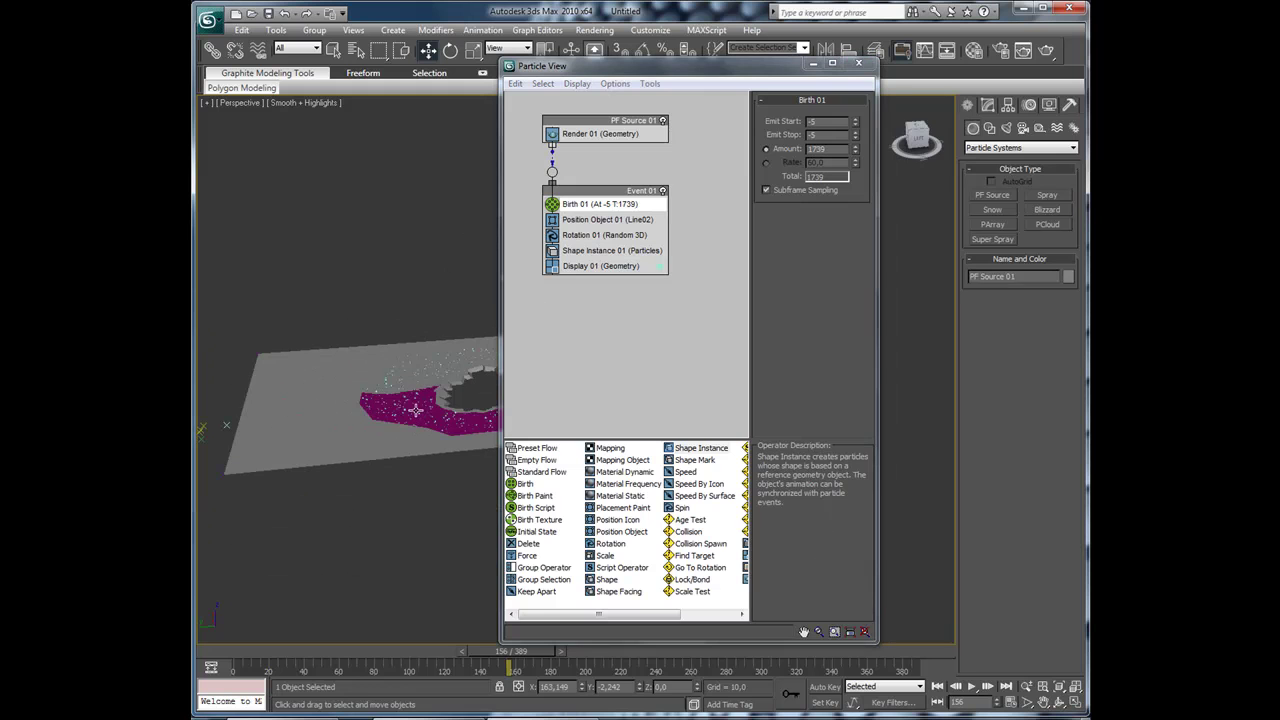
- Make the ring surface Line02 non-renderable in its object properties
{"action": "left_click", "coordinate": [419, 459]}
{"action": "left_click", "coordinate": [419, 440]}
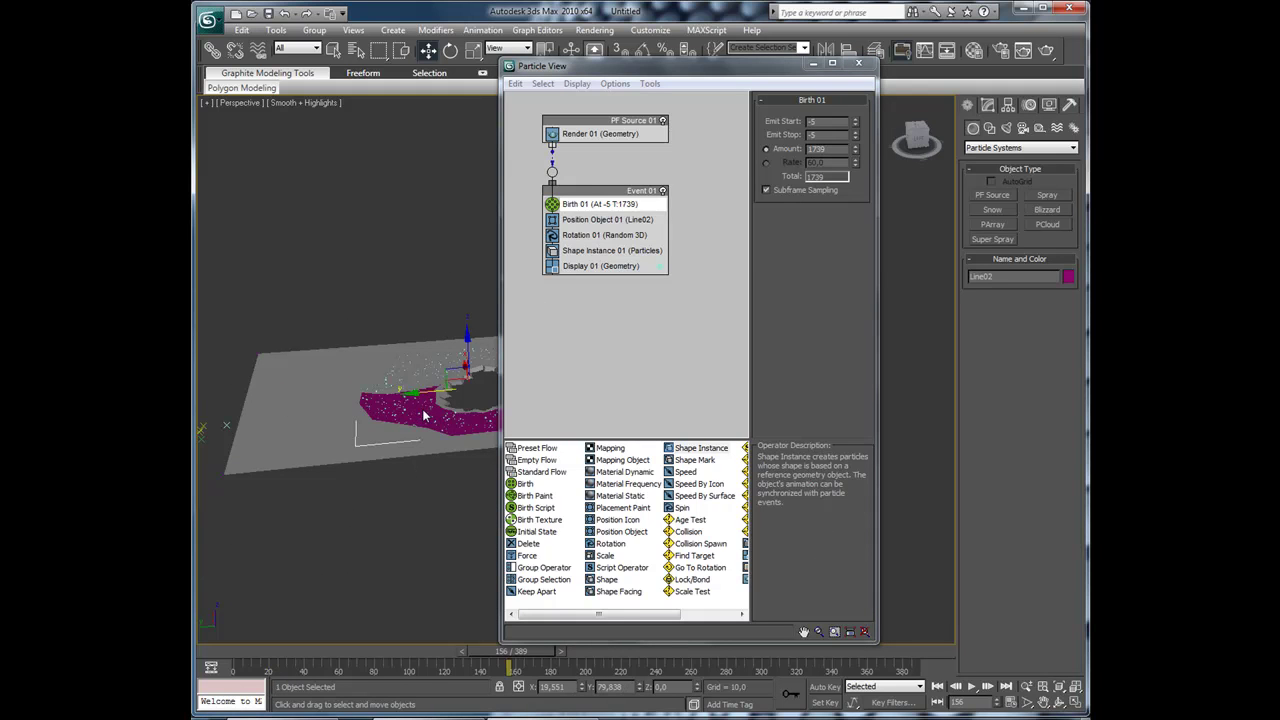
{"action": "right_click", "coordinate": [424, 416]}
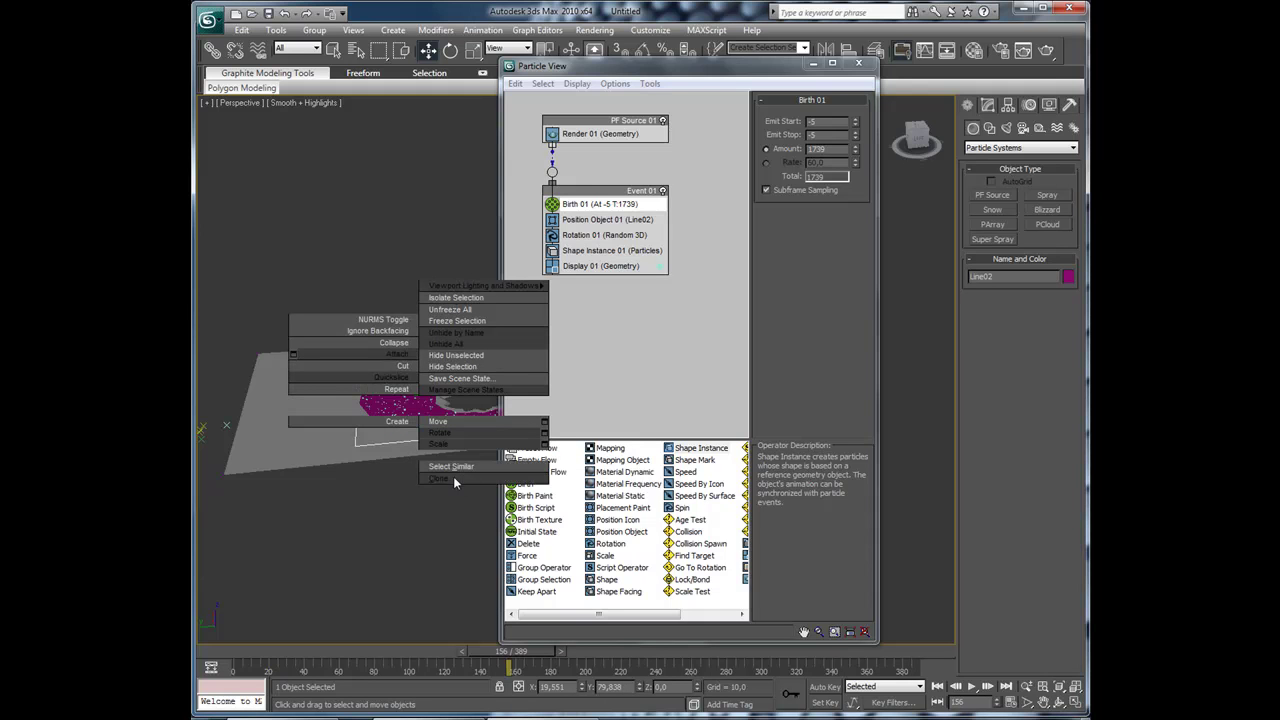
{"action": "left_click", "coordinate": [456, 490]}
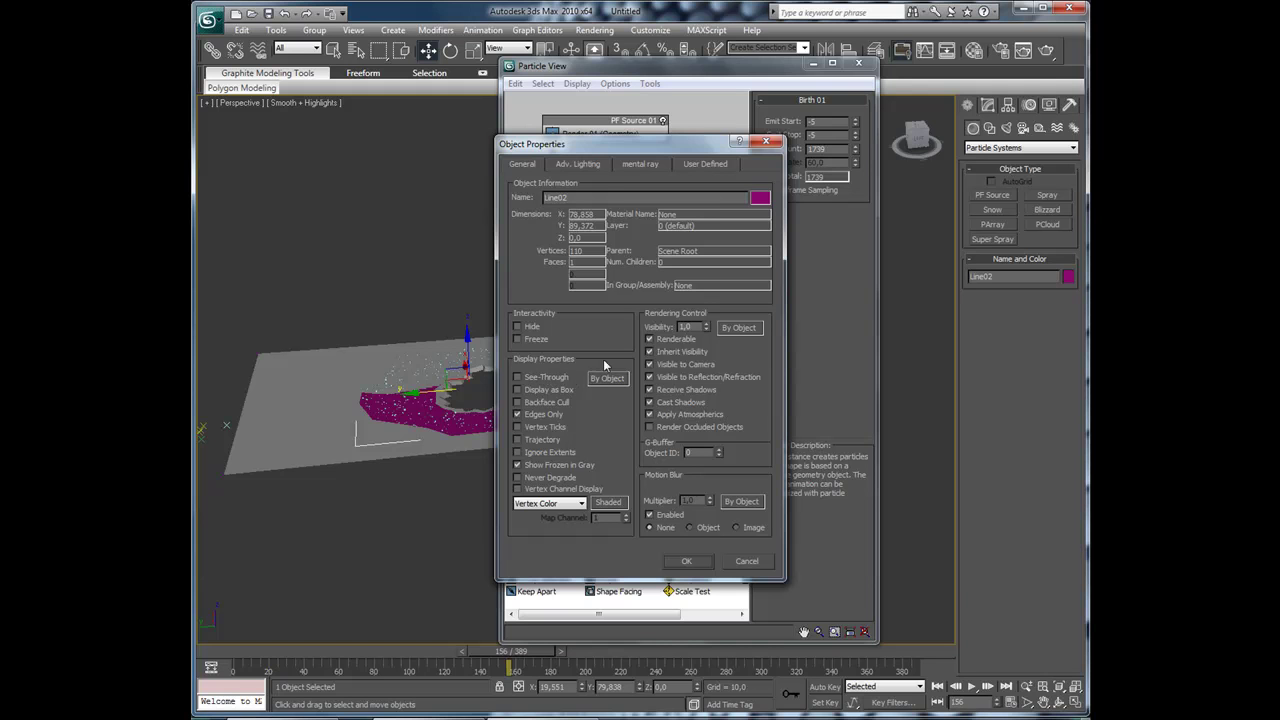
{"action": "left_click", "coordinate": [649, 339]}
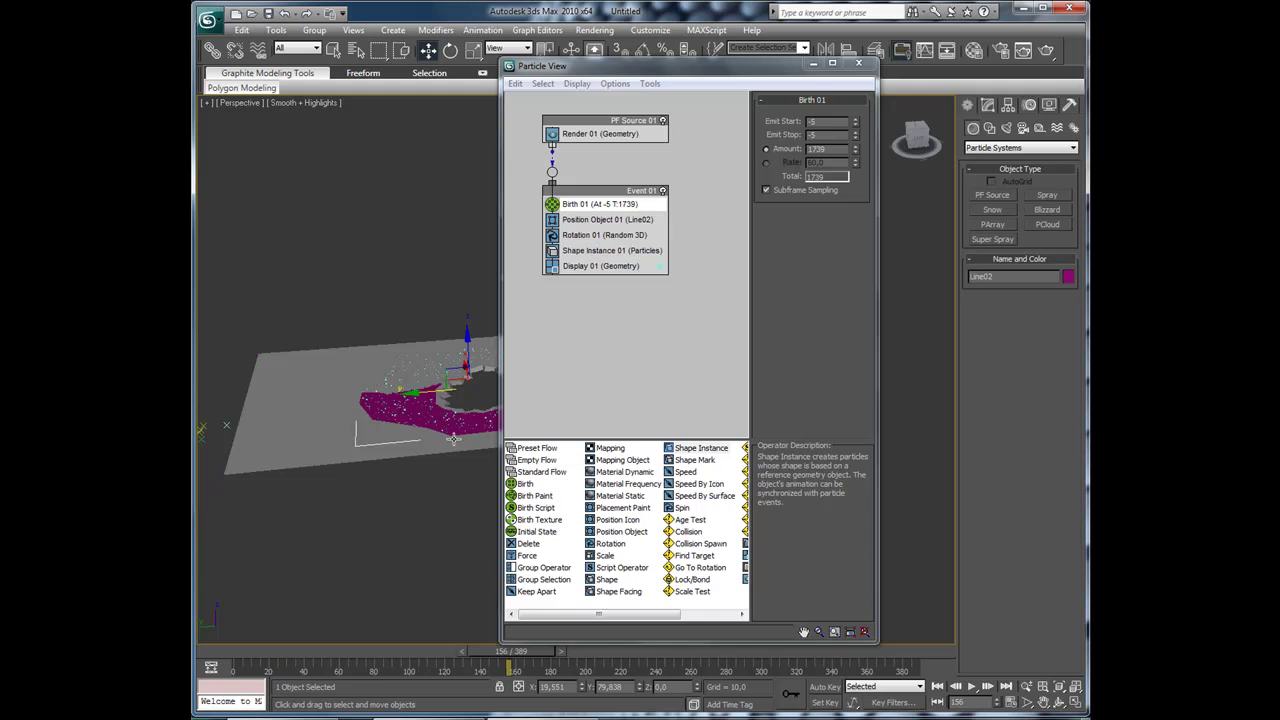
- Minimize Particle View, render frame 156 through Camera_1, and examine the debris around the hole up close
{"action": "left_click", "coordinate": [813, 63]}
{"action": "middle_click_drag", "start_coordinate": [654, 388], "coordinate": [576, 411], "text": "alt"}
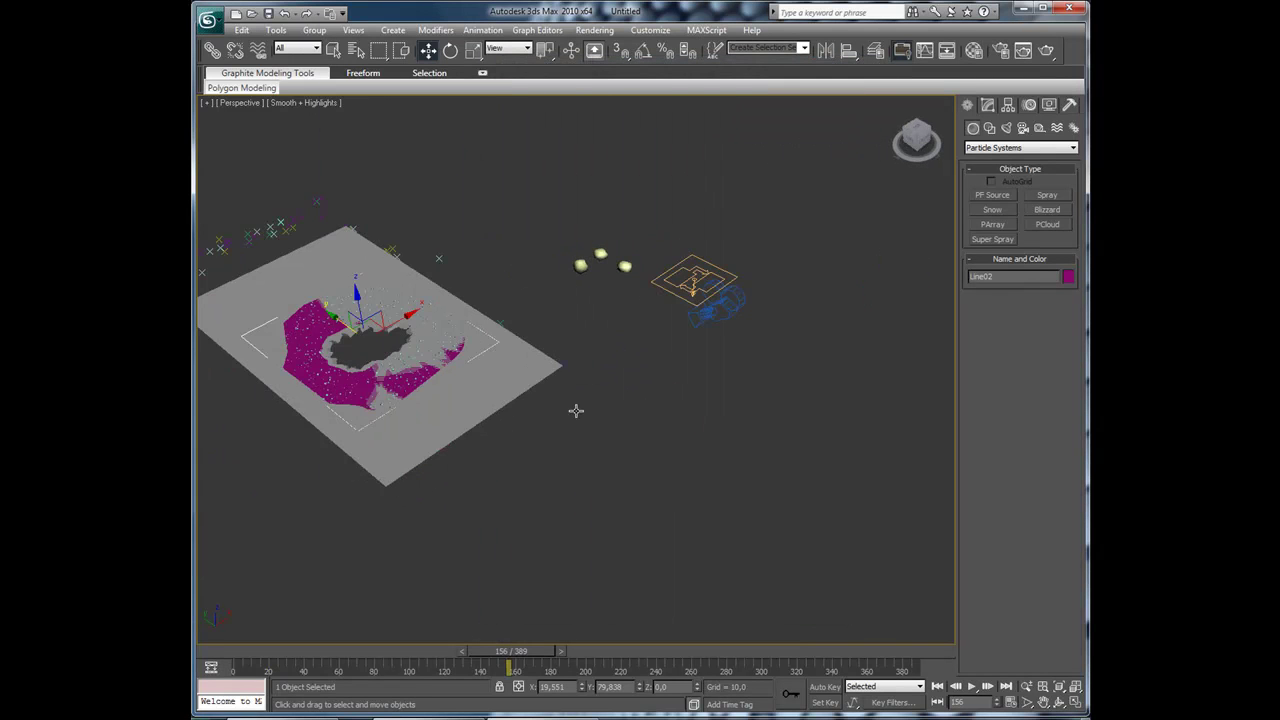
{"action": "key", "text": "c"}
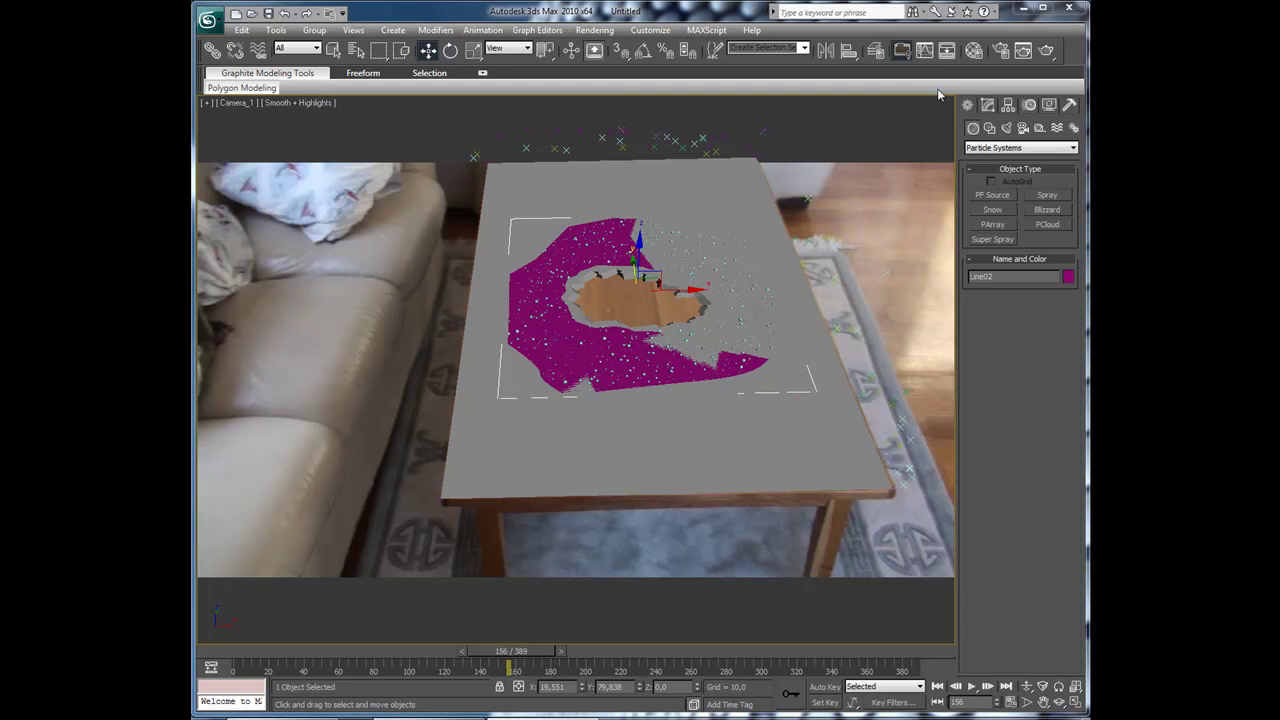
{"action": "left_click", "coordinate": [1025, 55]}
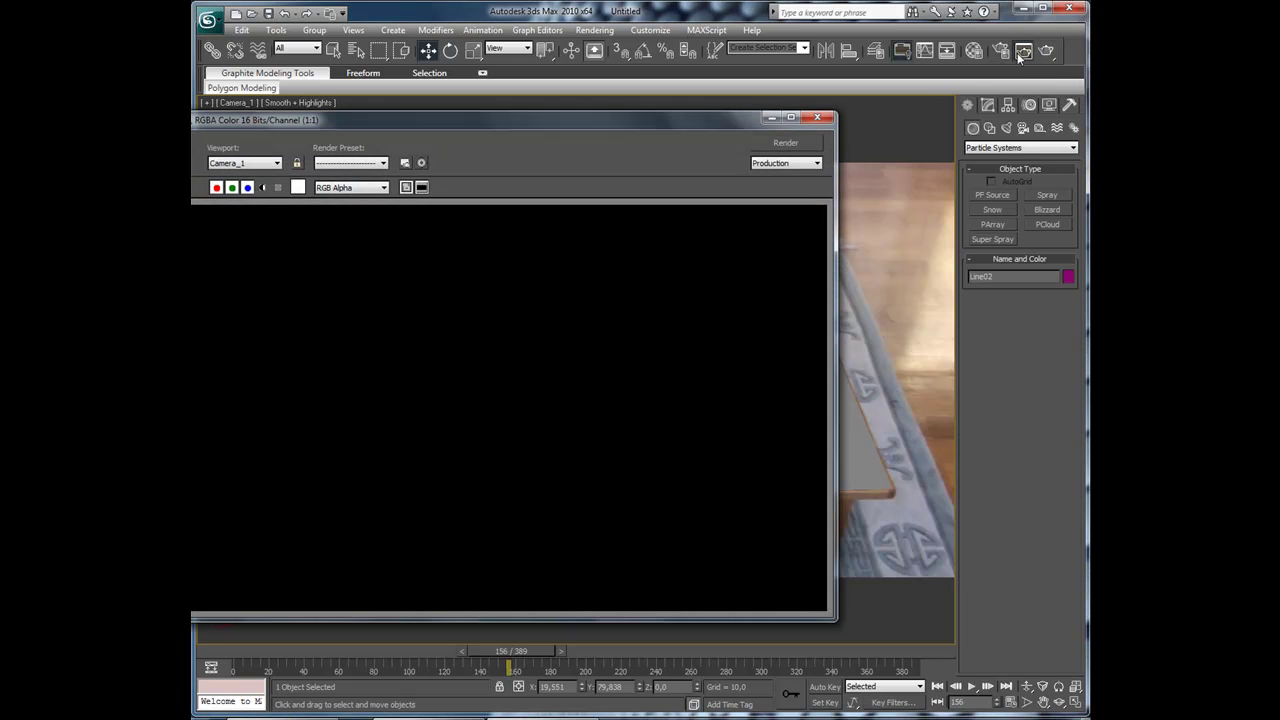
{"action": "left_click", "coordinate": [1046, 52]}
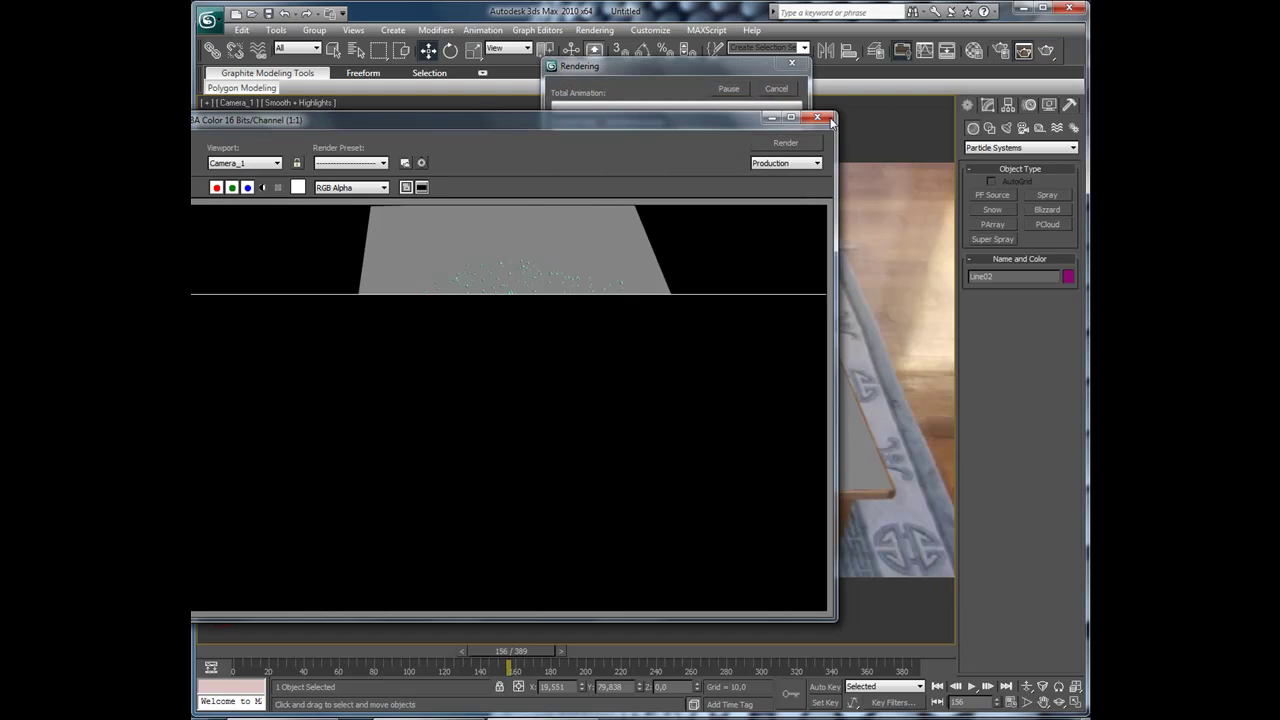
{"action": "scroll", "coordinate": [555, 380], "scroll_direction": "up", "scroll_amount": 3}
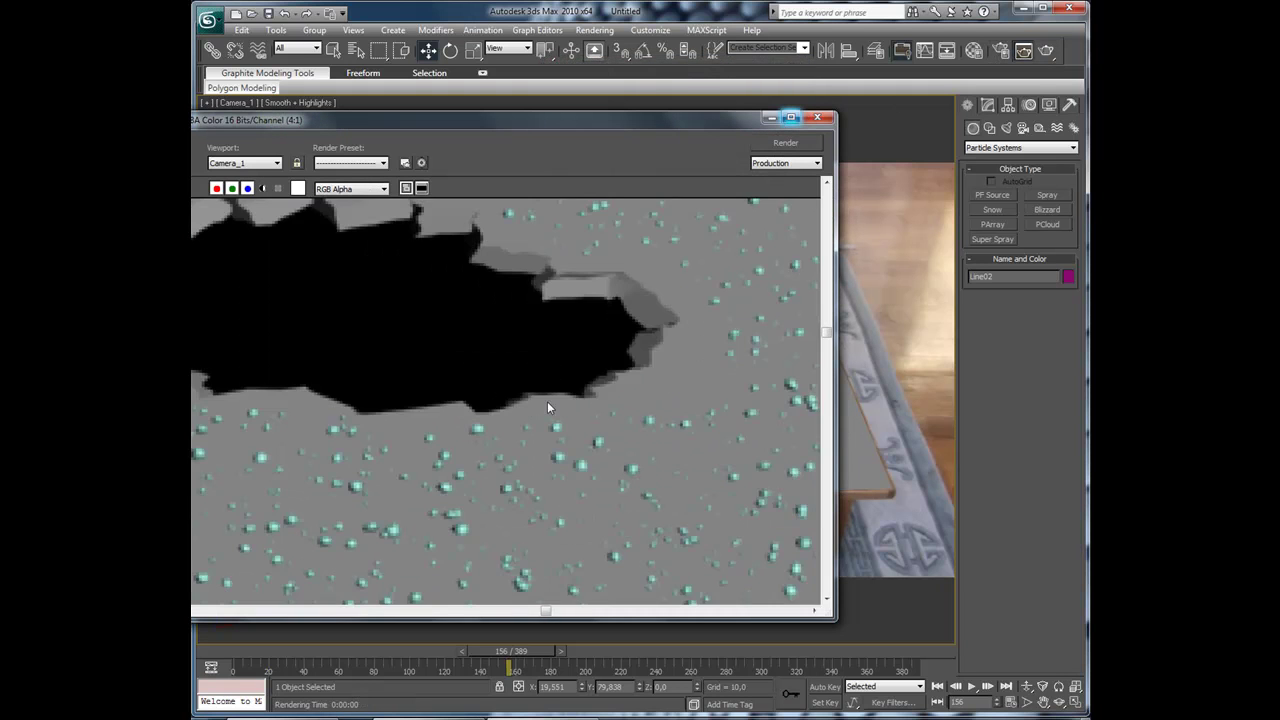
{"action": "scroll", "coordinate": [523, 412], "scroll_direction": "down", "scroll_amount": 3}
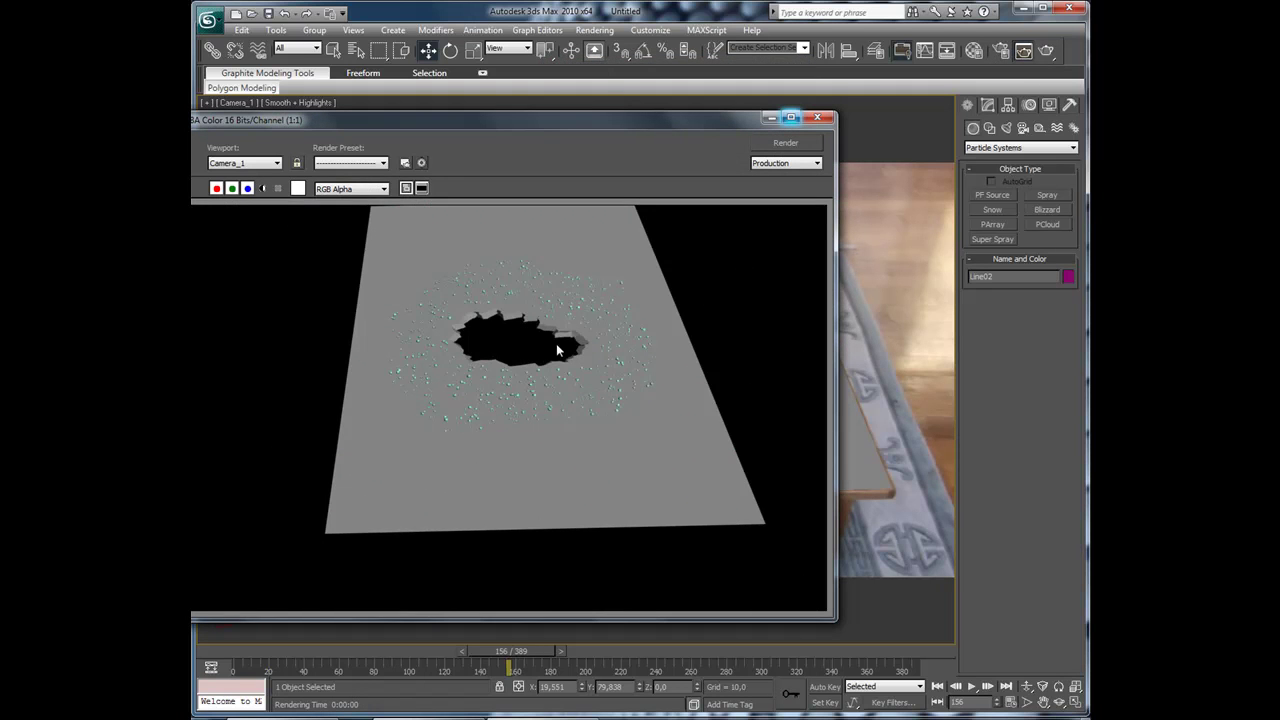
{"action": "scroll", "coordinate": [541, 384], "scroll_direction": "up", "scroll_amount": 4}
{"action": "scroll", "coordinate": [556, 390], "scroll_direction": "down", "scroll_amount": 4}
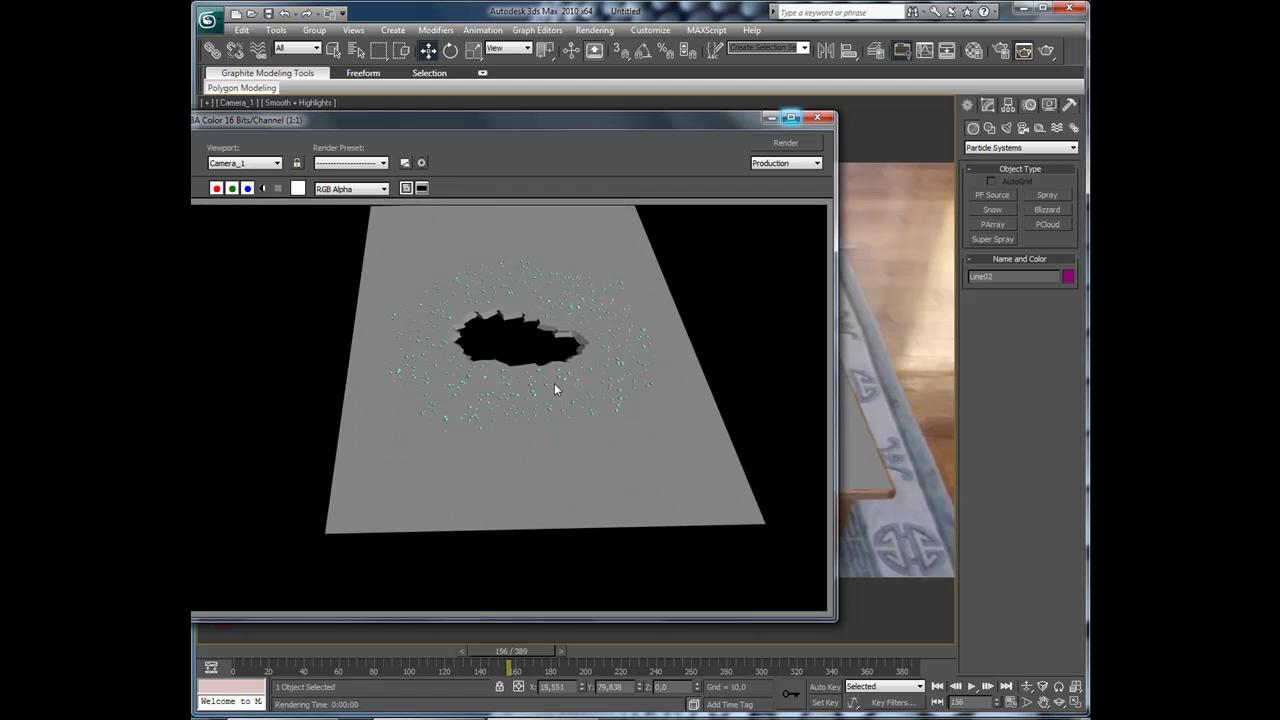